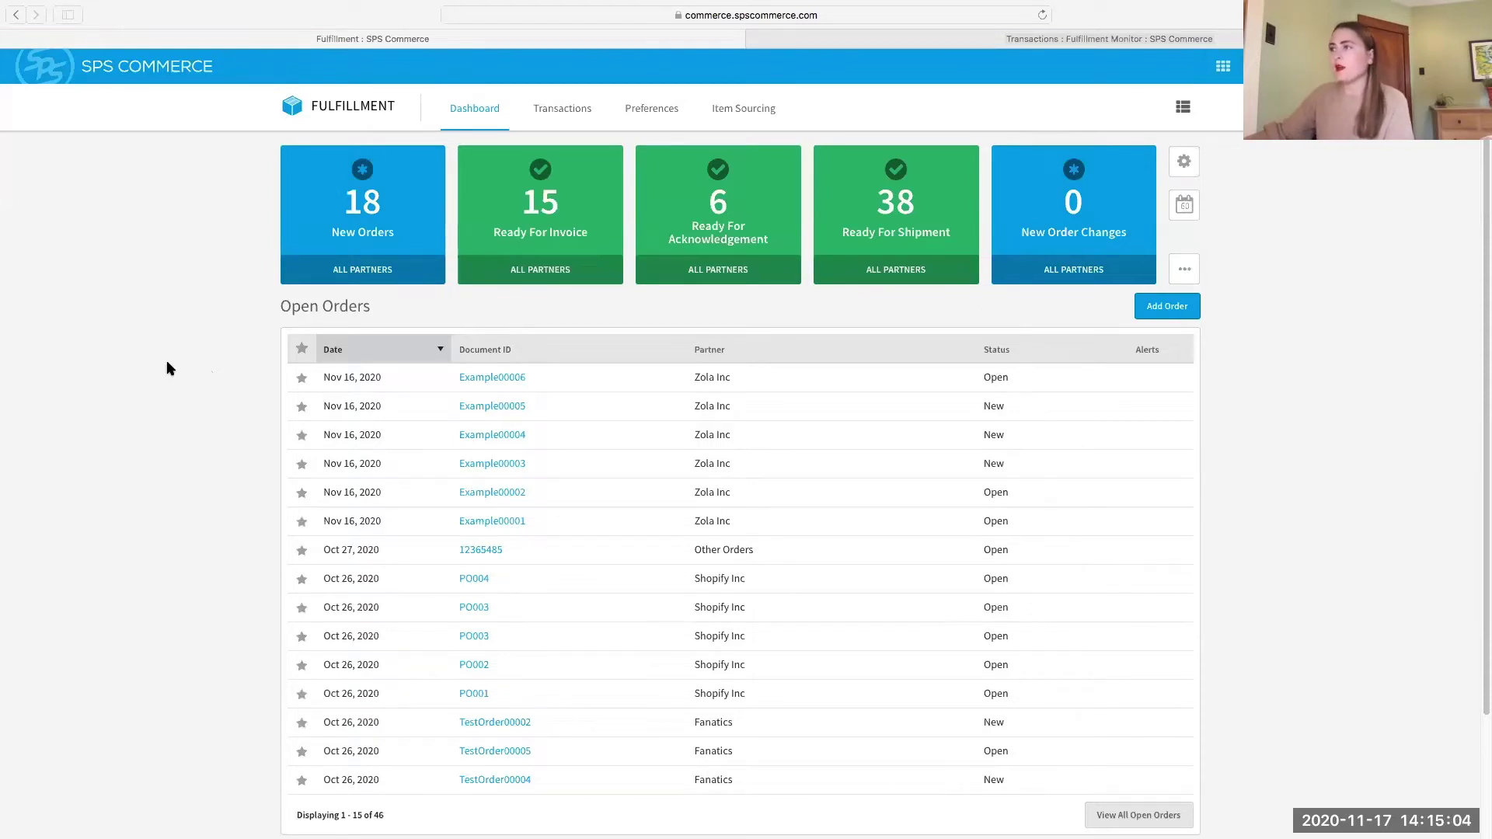
- Look through the list of new orders and return to the dashboard
scroll(156, 366, down, 1)
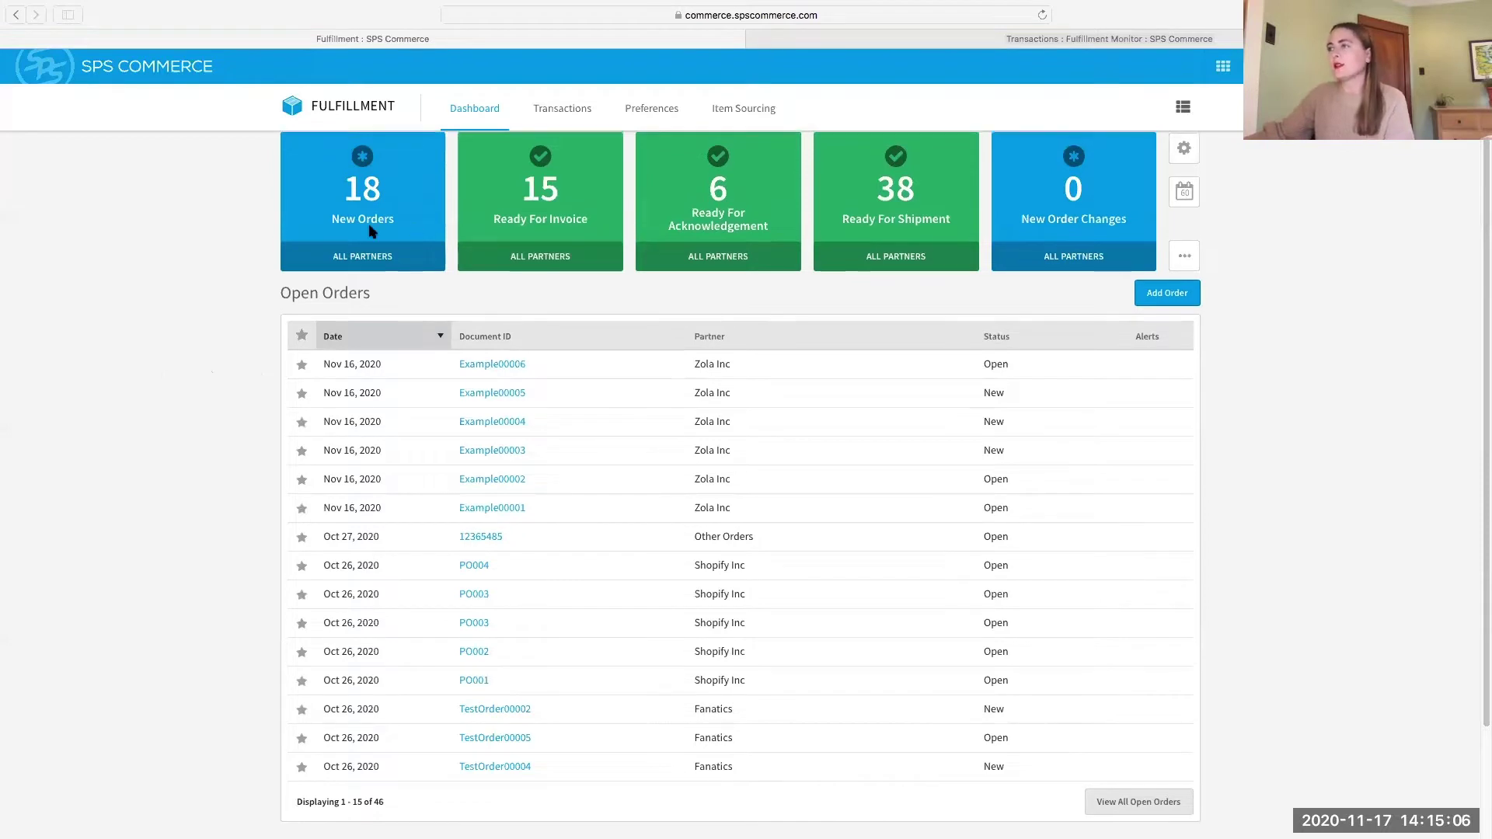
scroll(401, 221, up, 1)
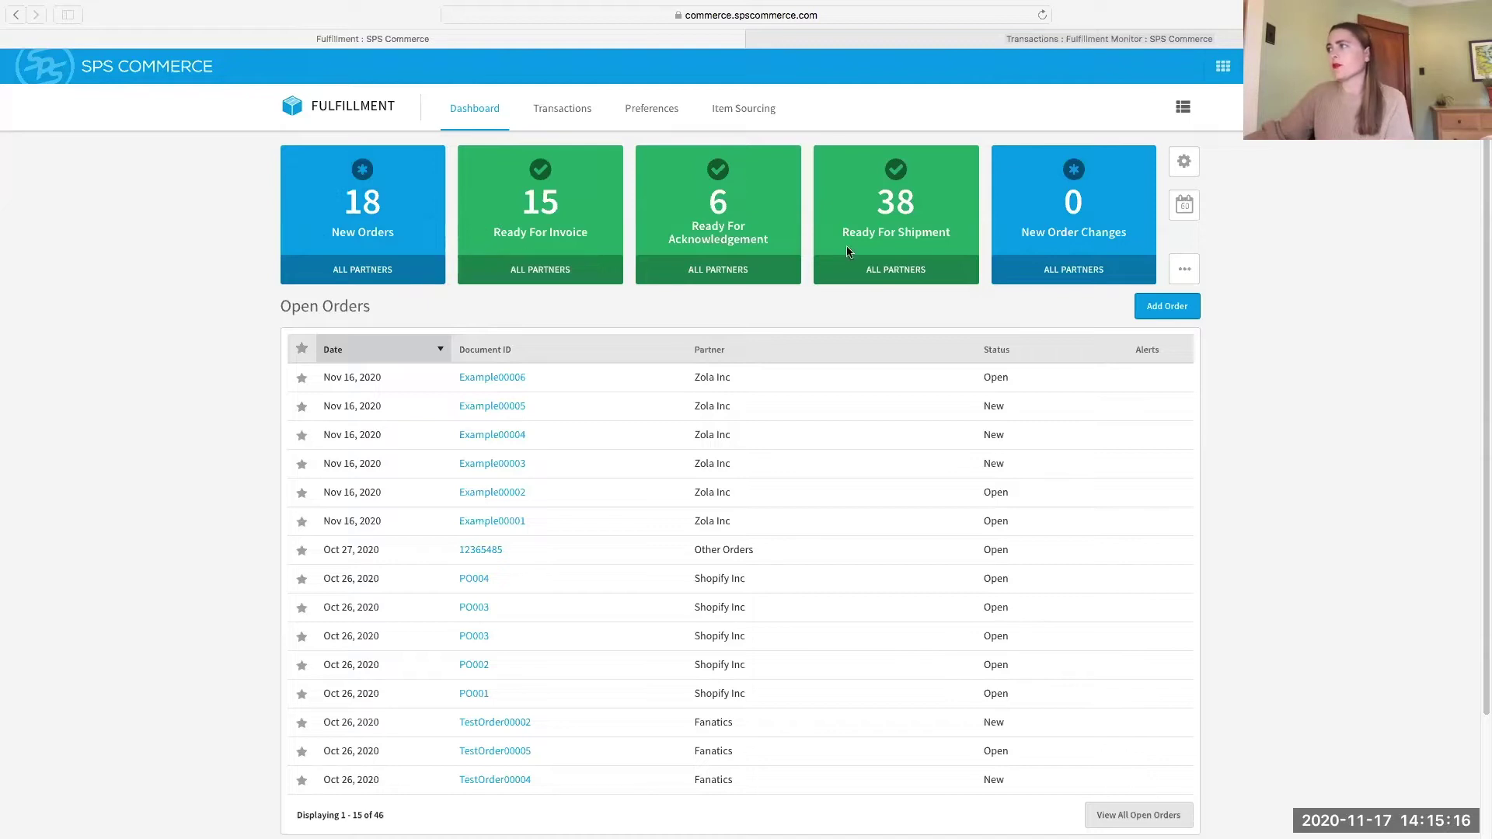
click(411, 231)
click(411, 231)
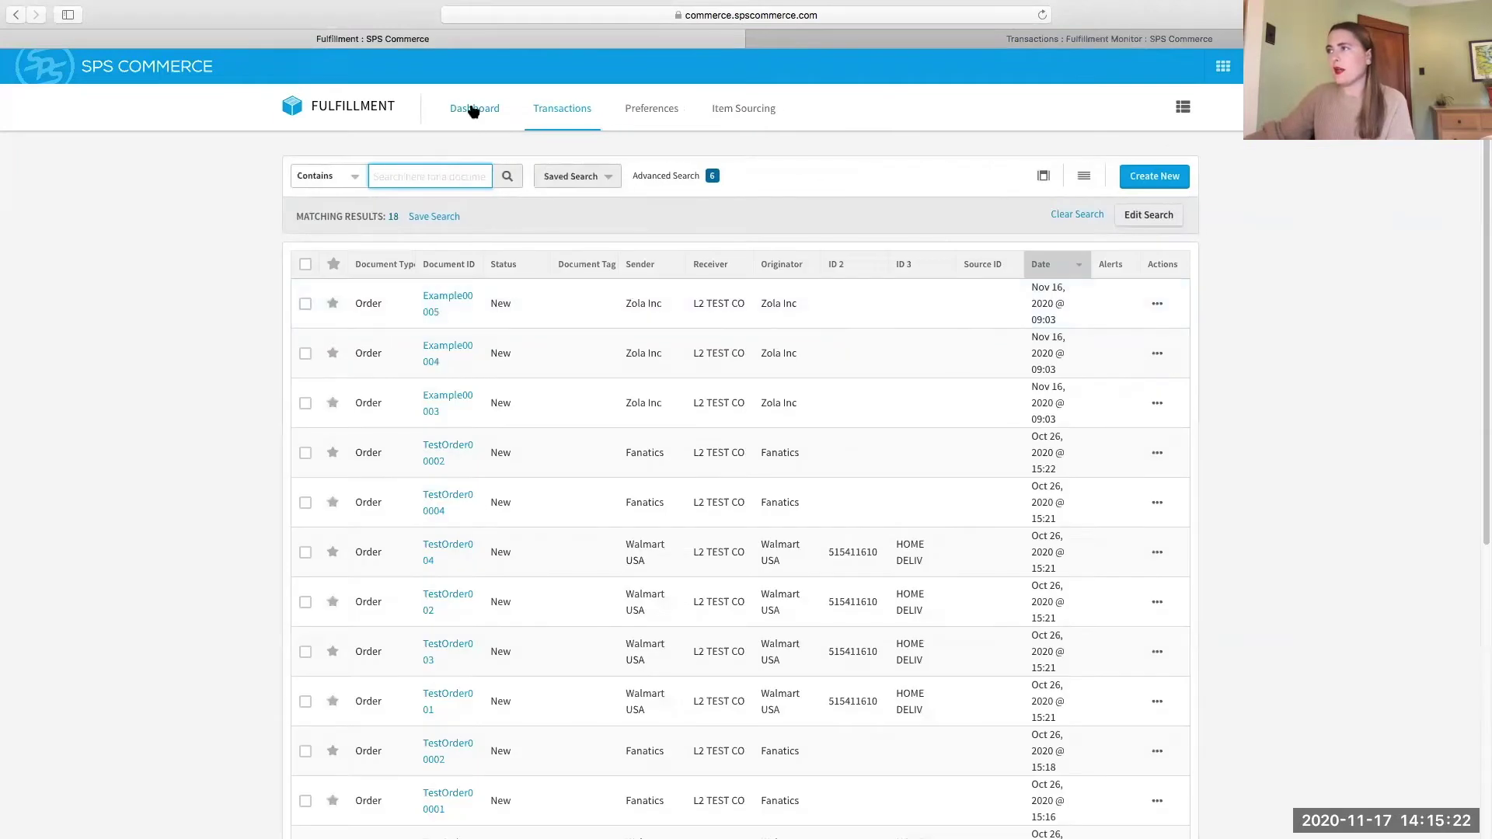
click(475, 108)
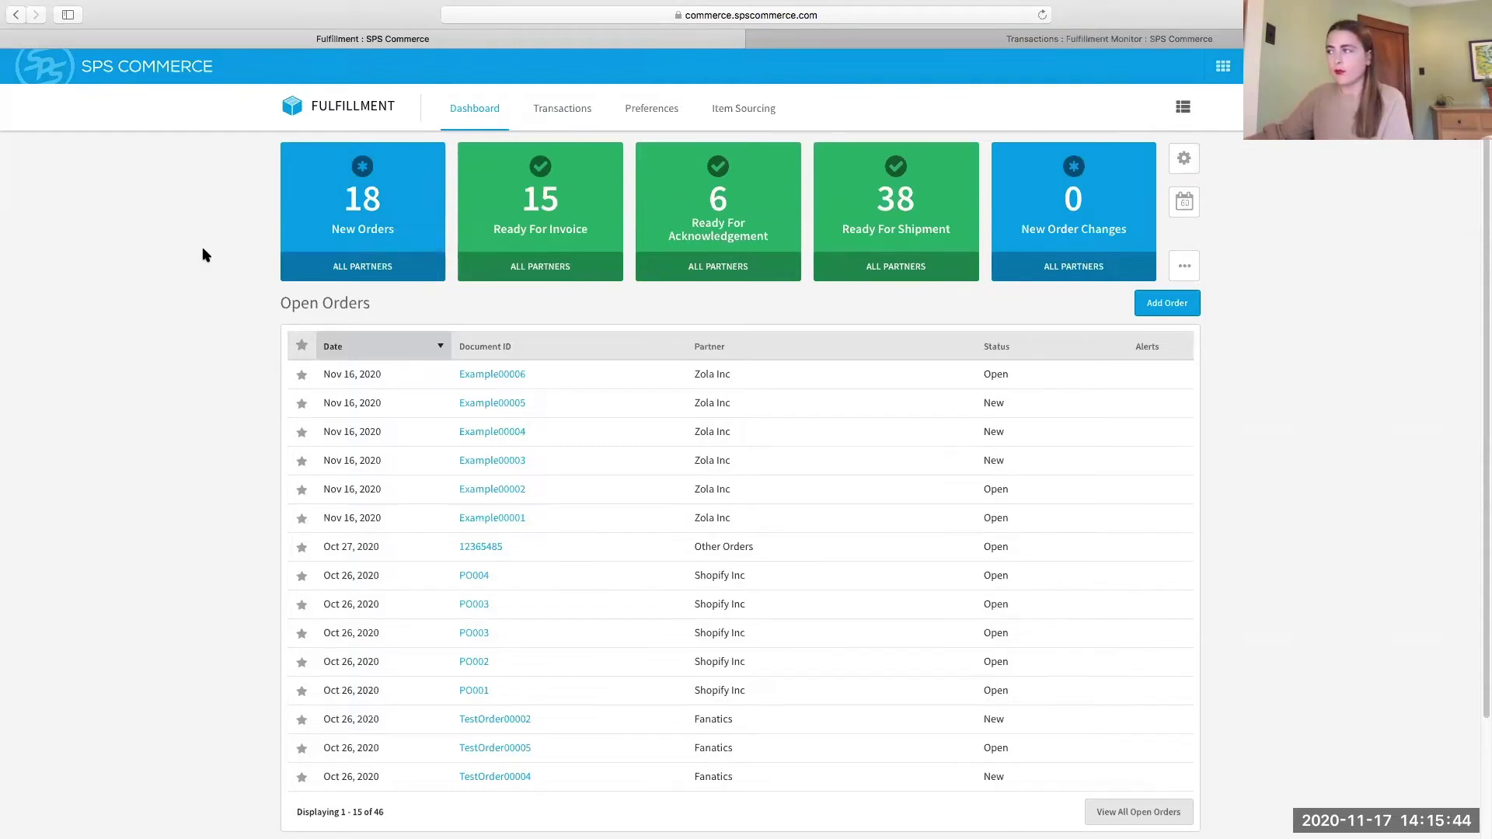
- Open the Zola Inc purchase order Example00001 from the open orders and review its details, line items and notes
scroll(205, 255, down, 1)
scroll(585, 351, down, 1)
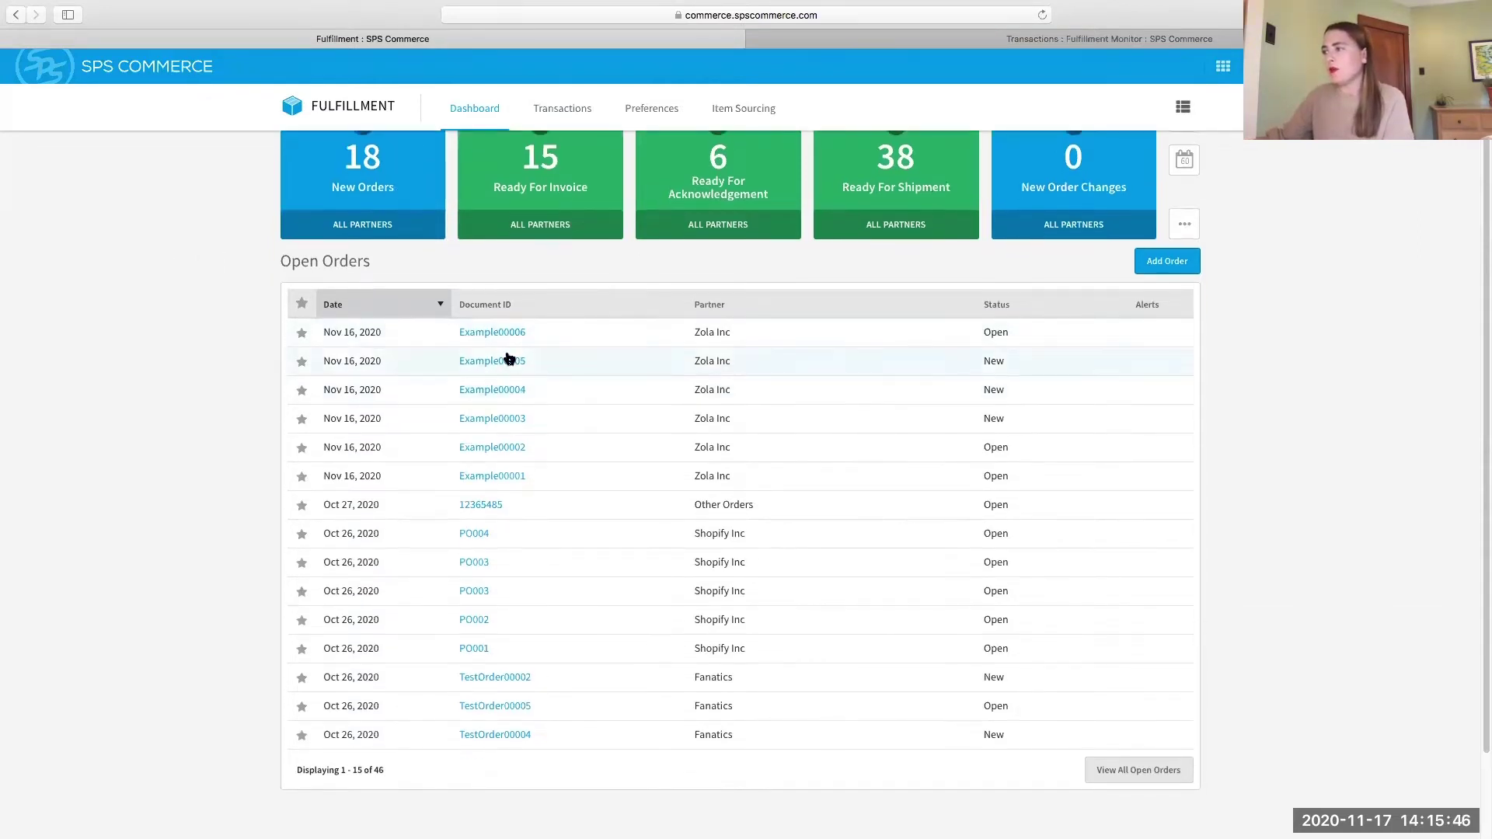
click(492, 477)
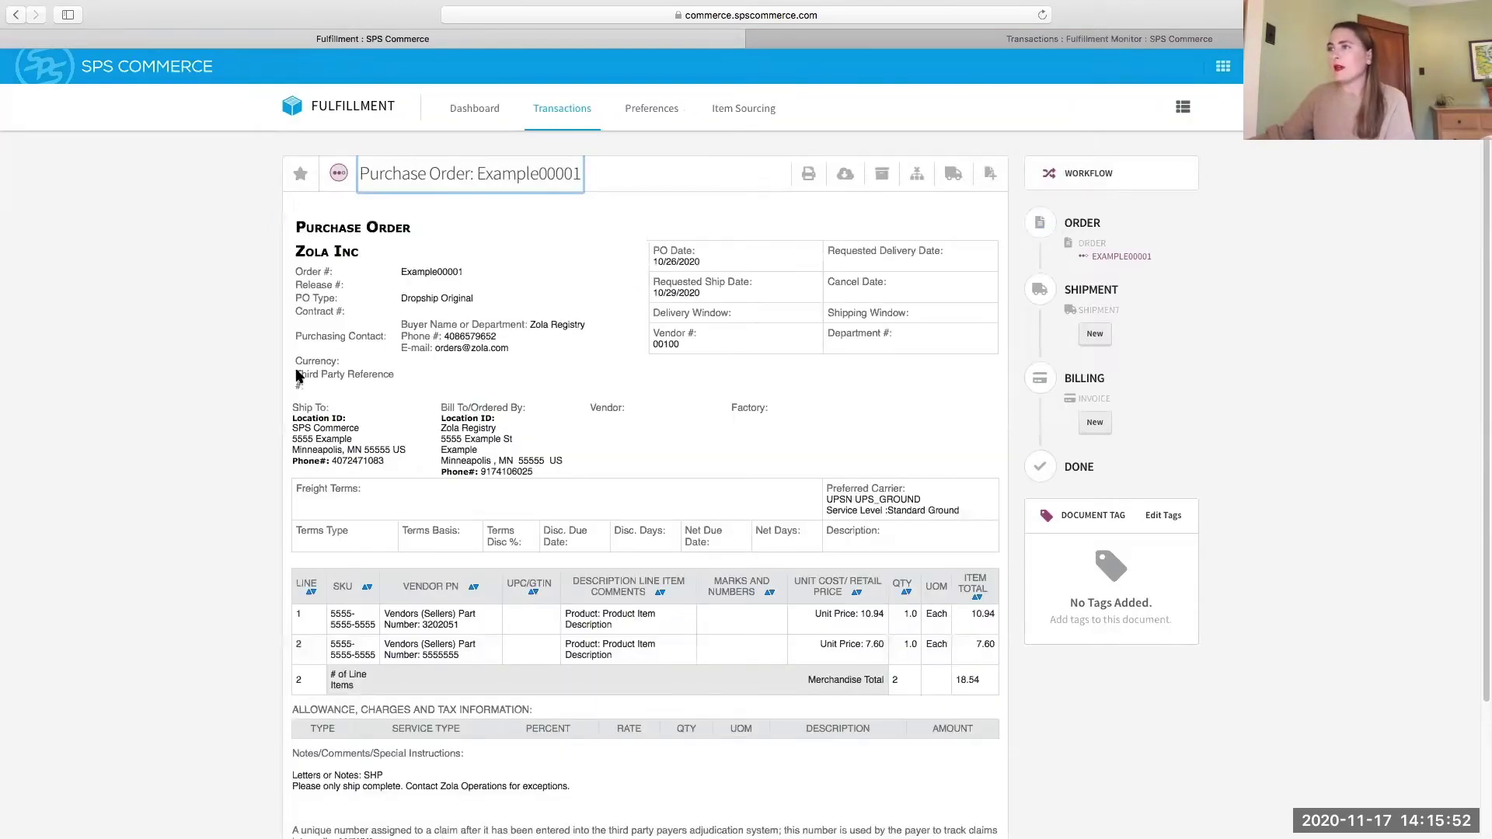
scroll(298, 375, down, 1)
scroll(297, 373, up, 1)
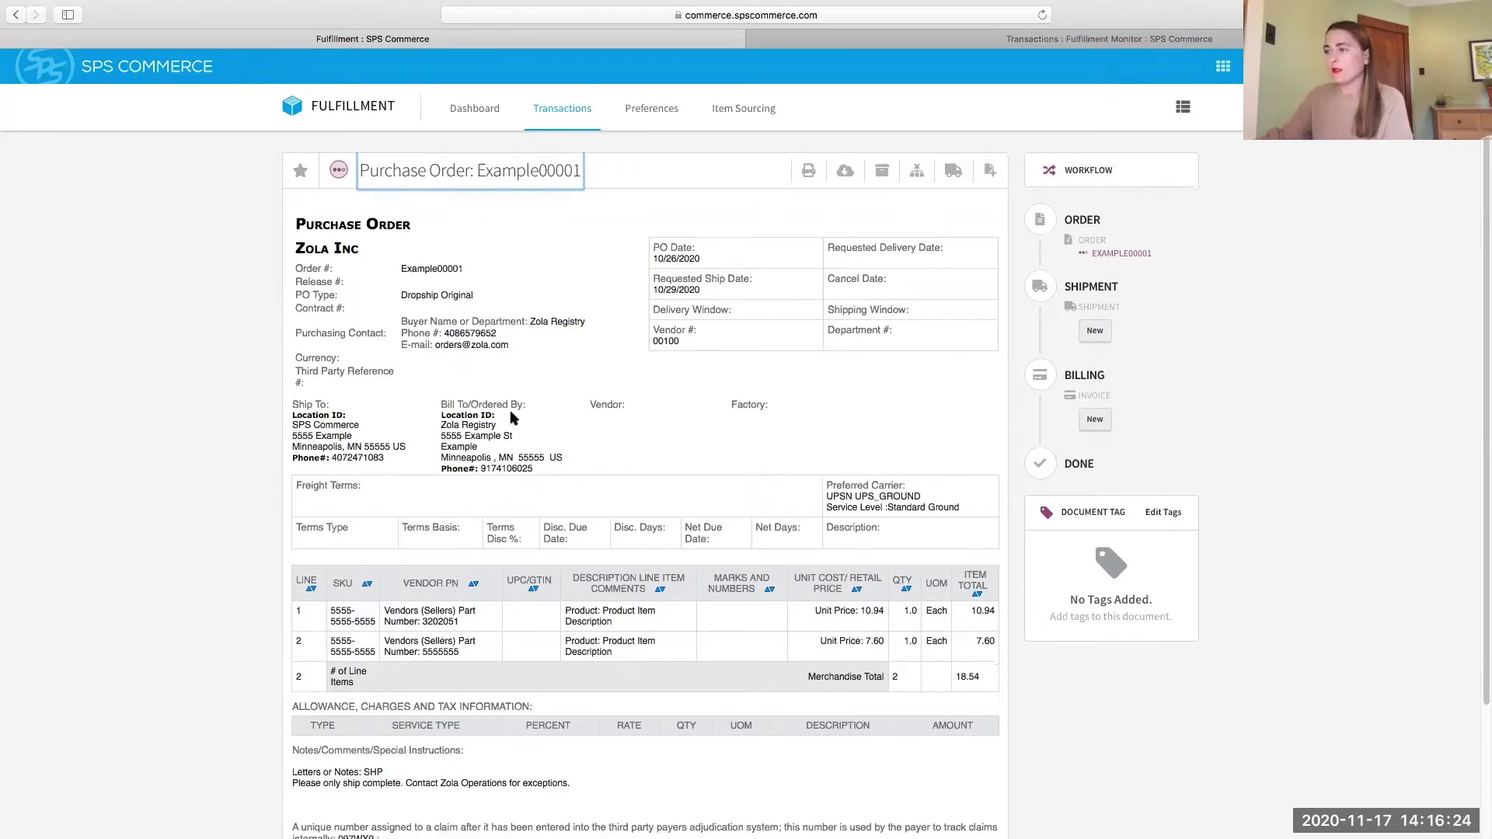
scroll(513, 400, down, 4)
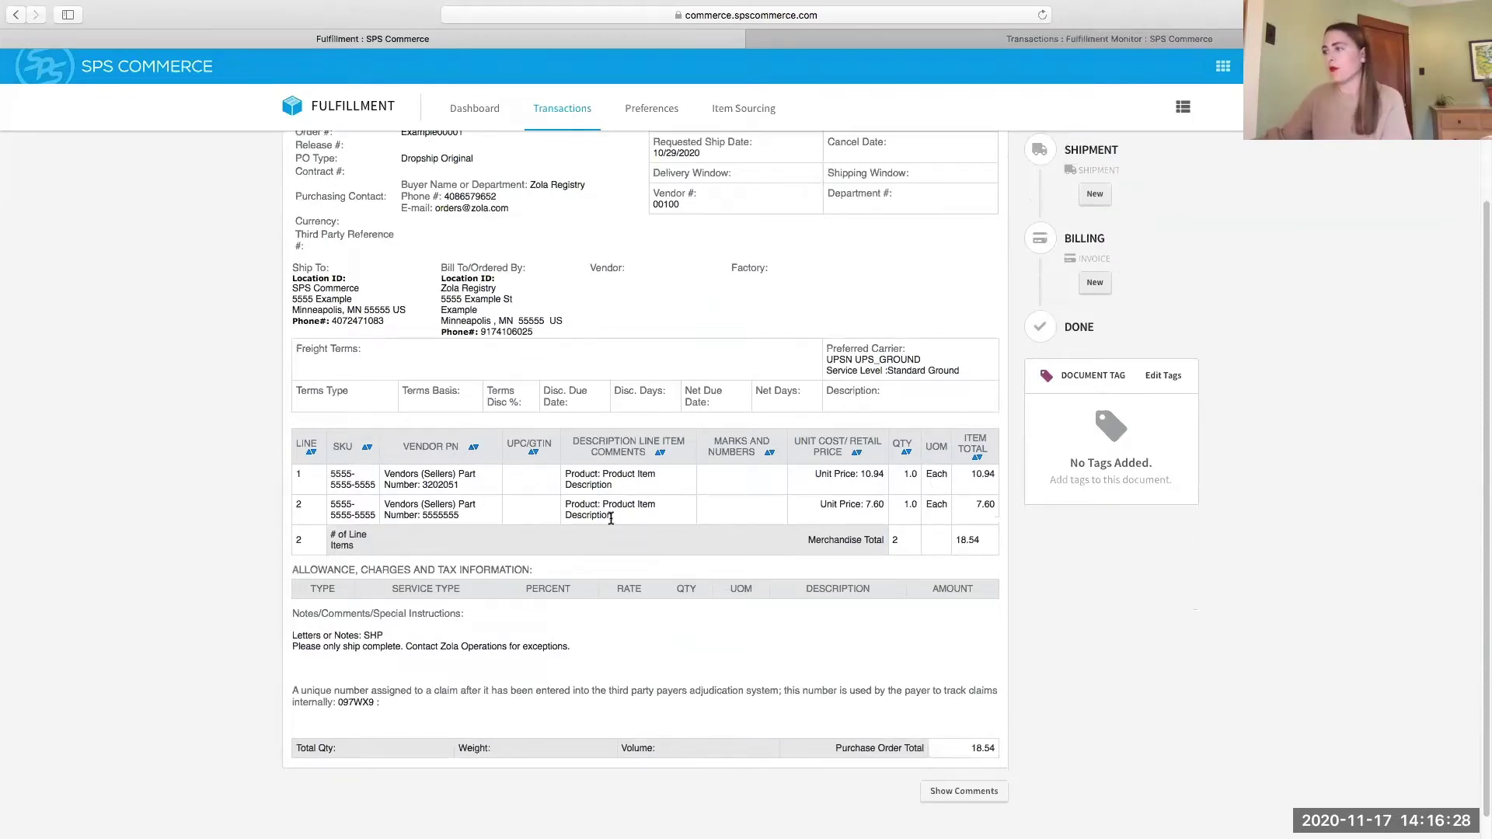
scroll(610, 523, down, 1)
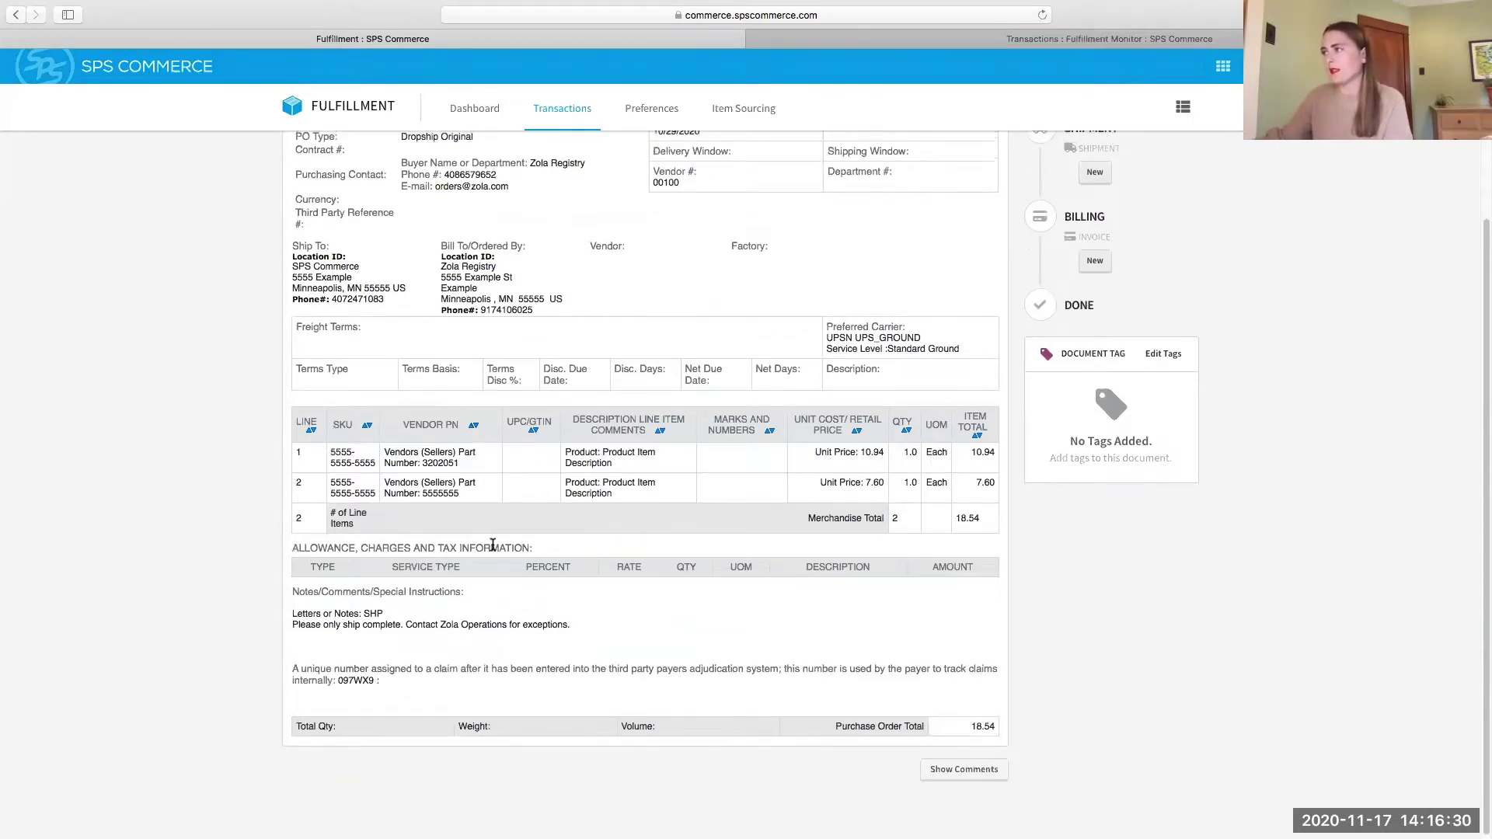
scroll(493, 546, up, 5)
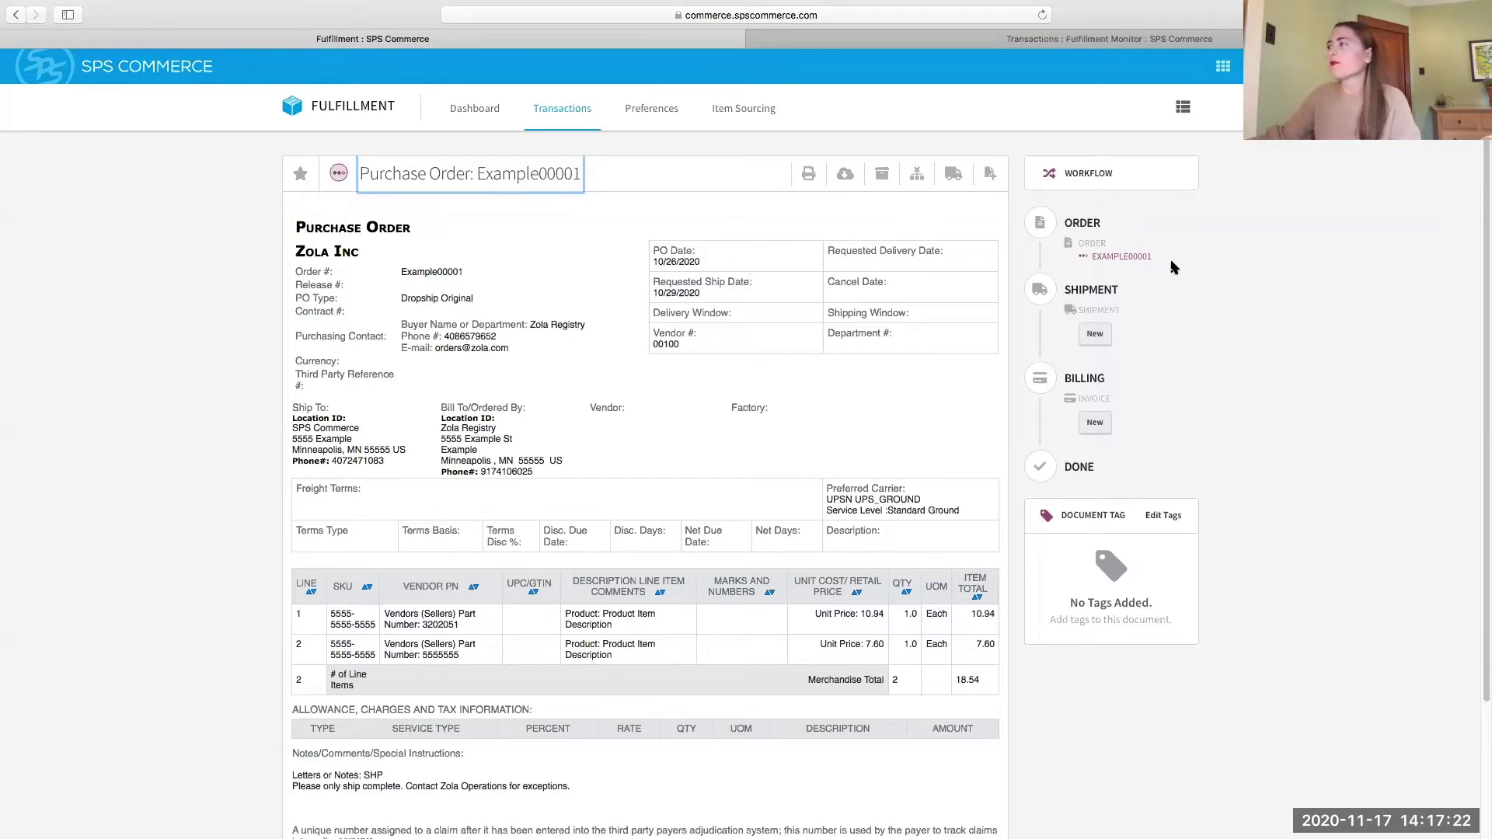
- Create an Advance Ship Notice from purchase order Example00001 using Full Form Entry
click(1095, 336)
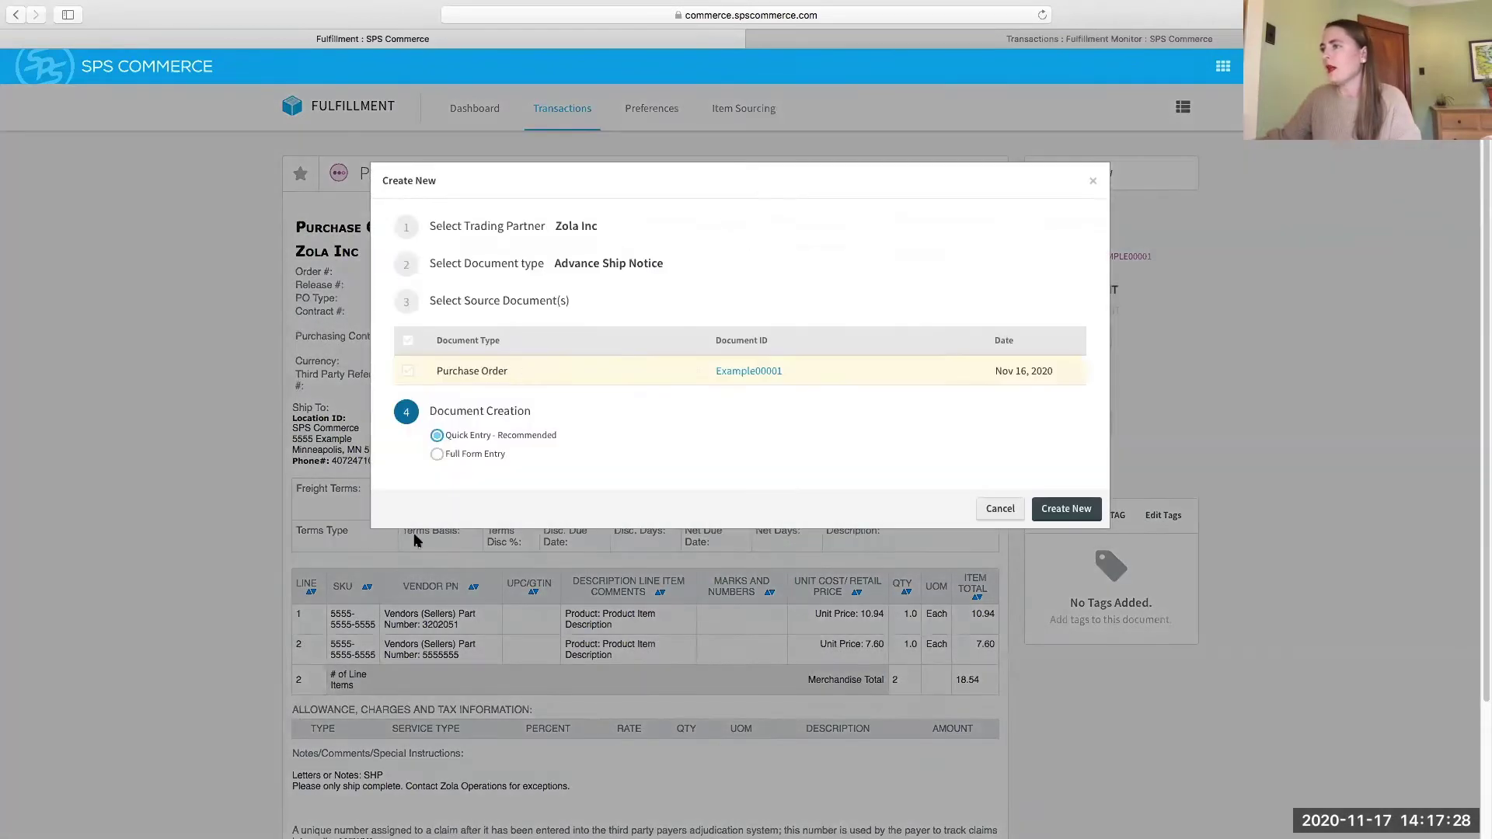
click(482, 456)
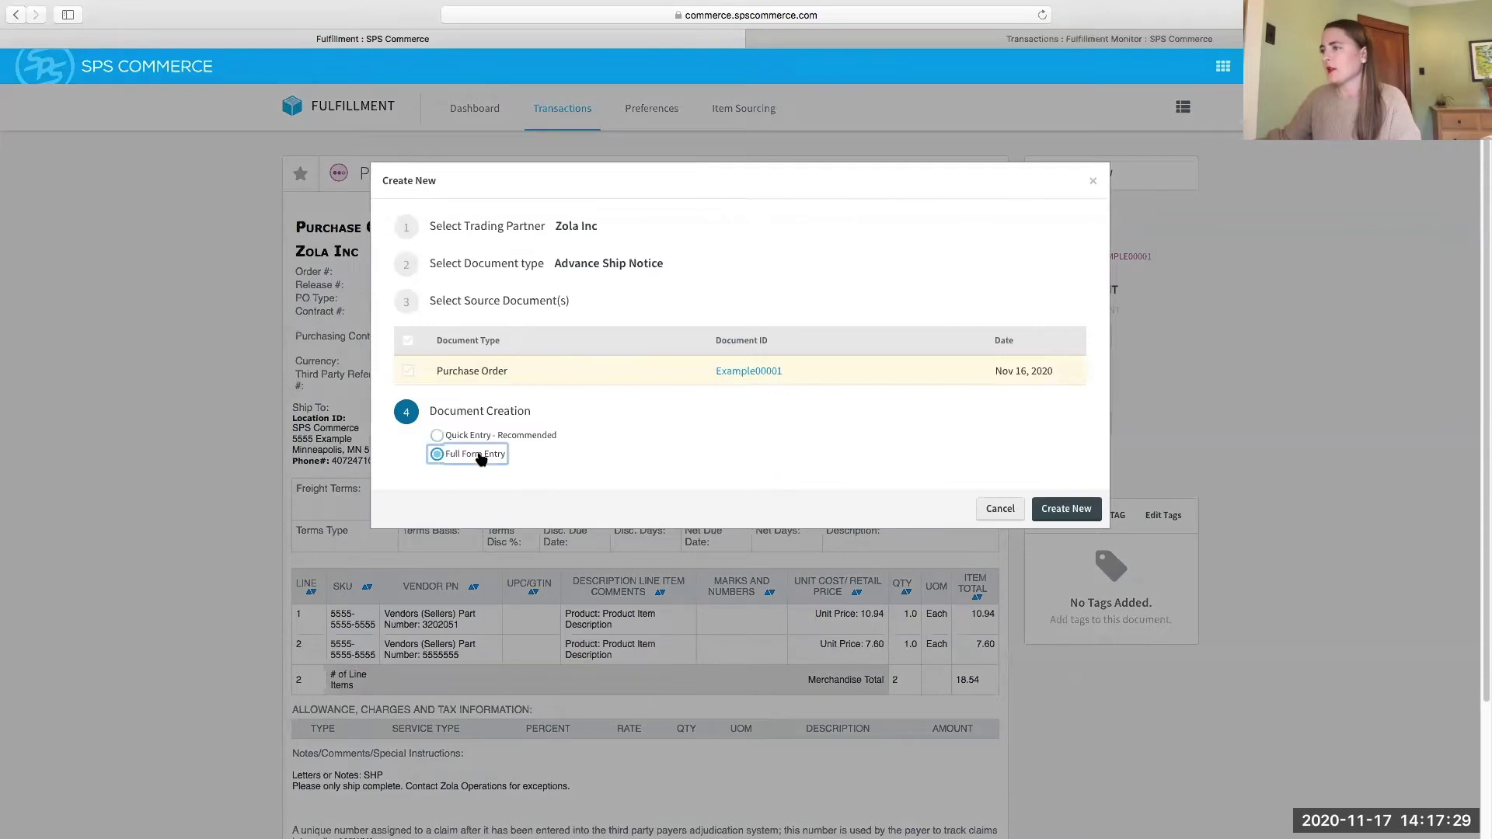
click(1065, 509)
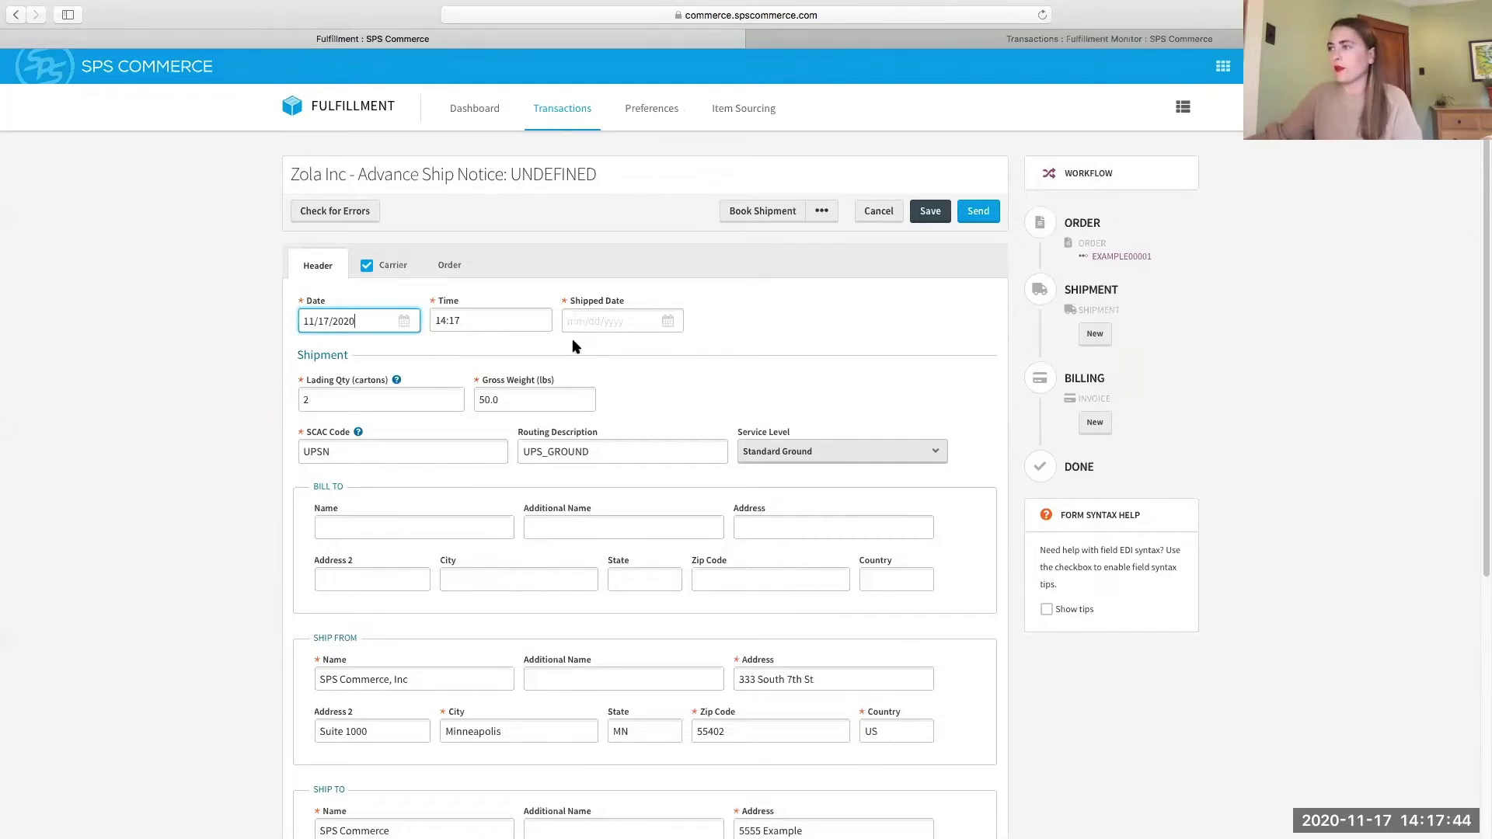
- Review the ship notice's header details and set the shipped date to 11/27/2020
scroll(511, 398, down, 1)
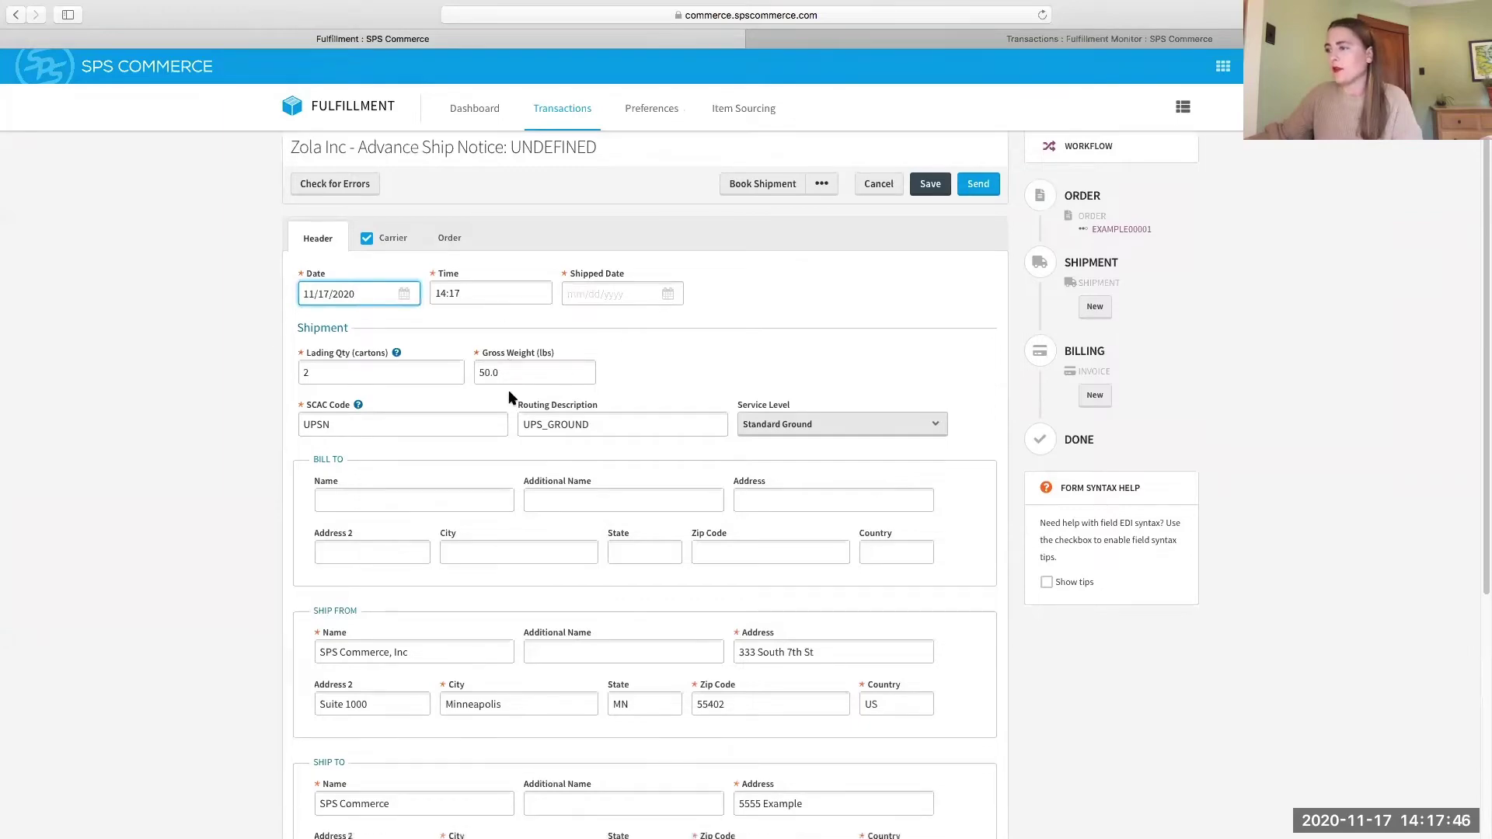
scroll(510, 398, down, 4)
scroll(510, 393, up, 10)
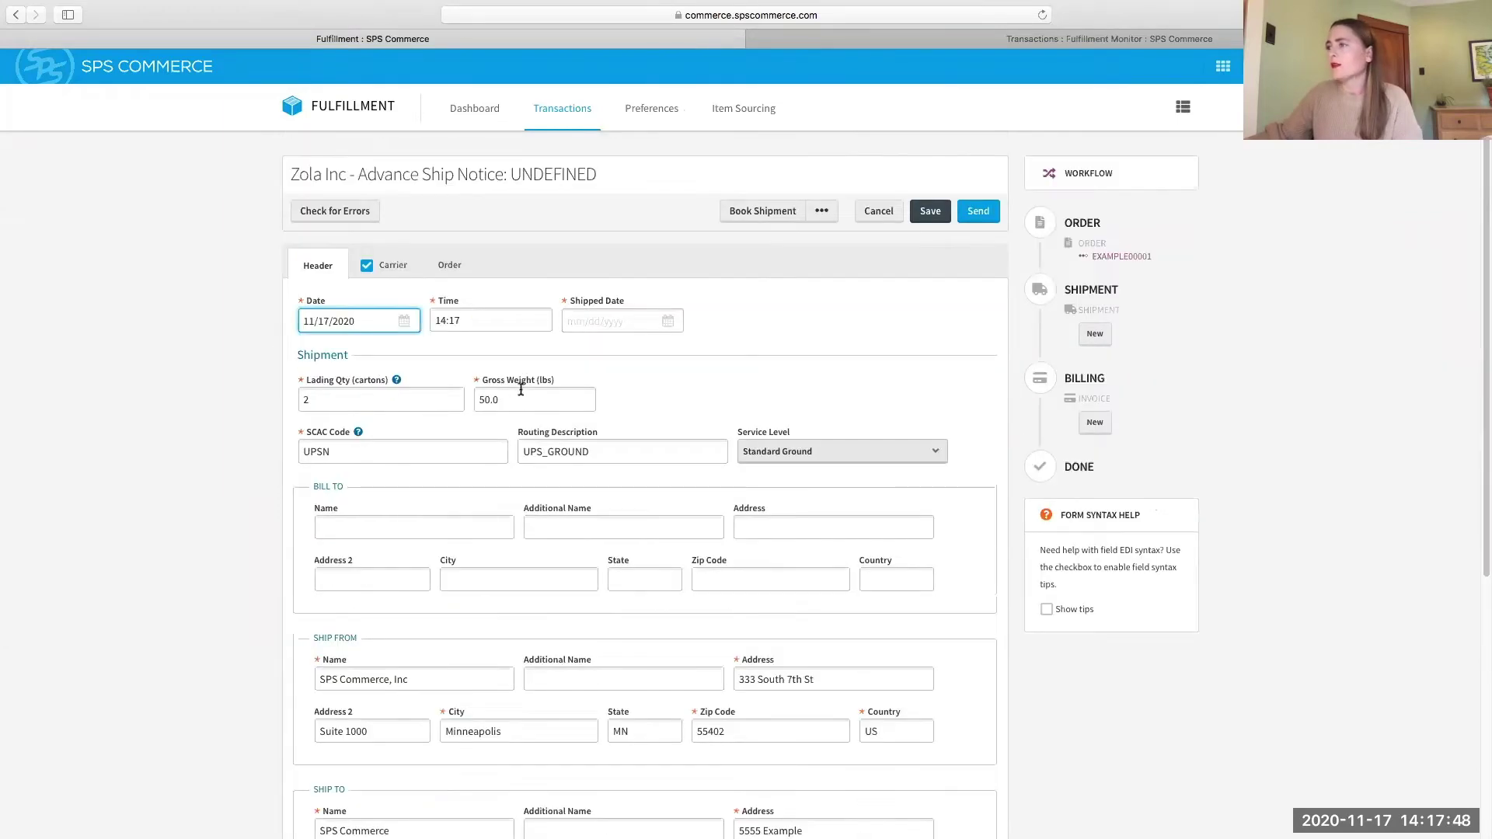
scroll(513, 389, down, 15)
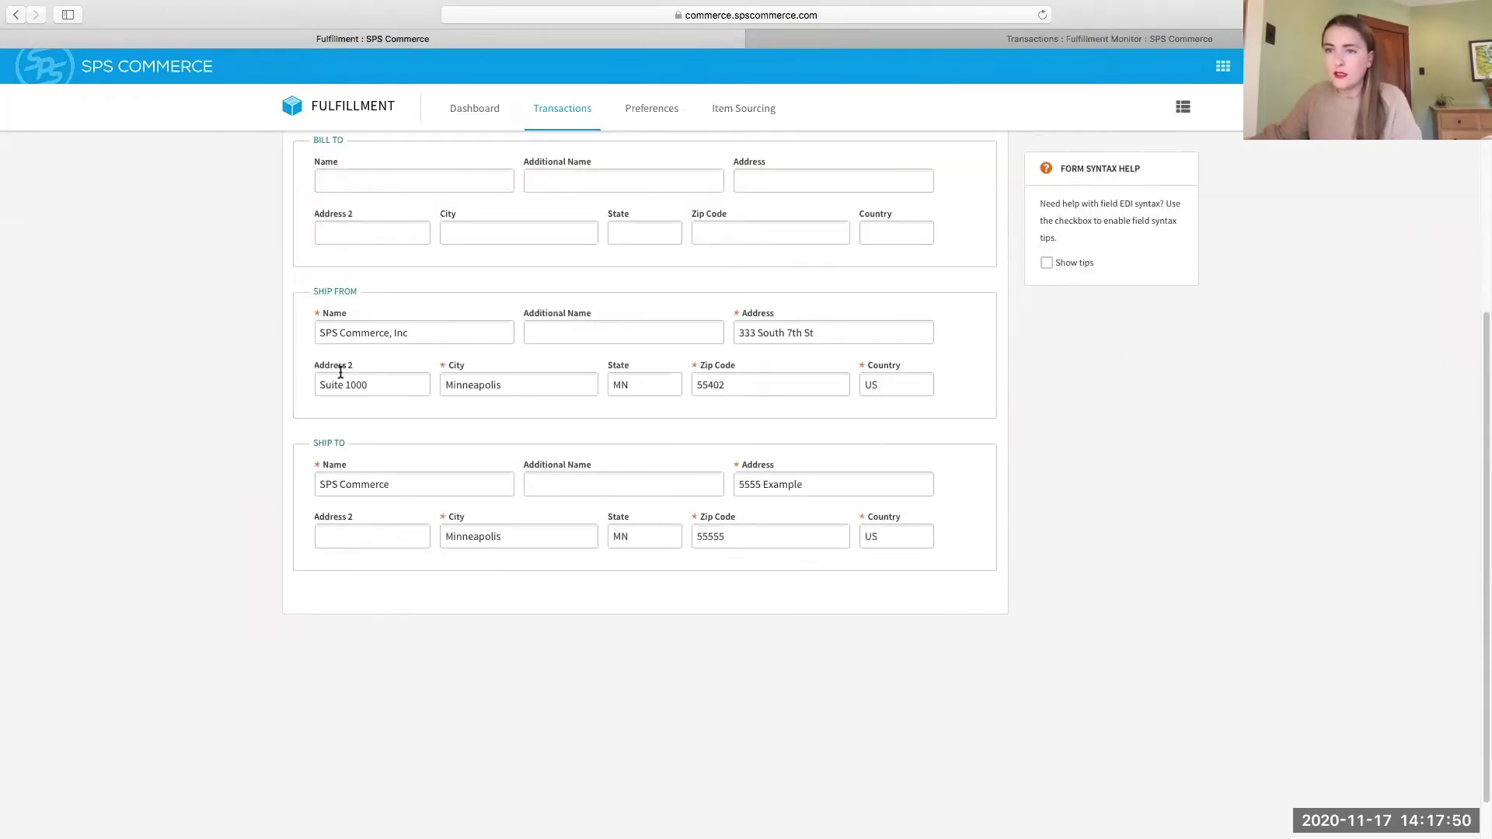
scroll(502, 443, up, 10)
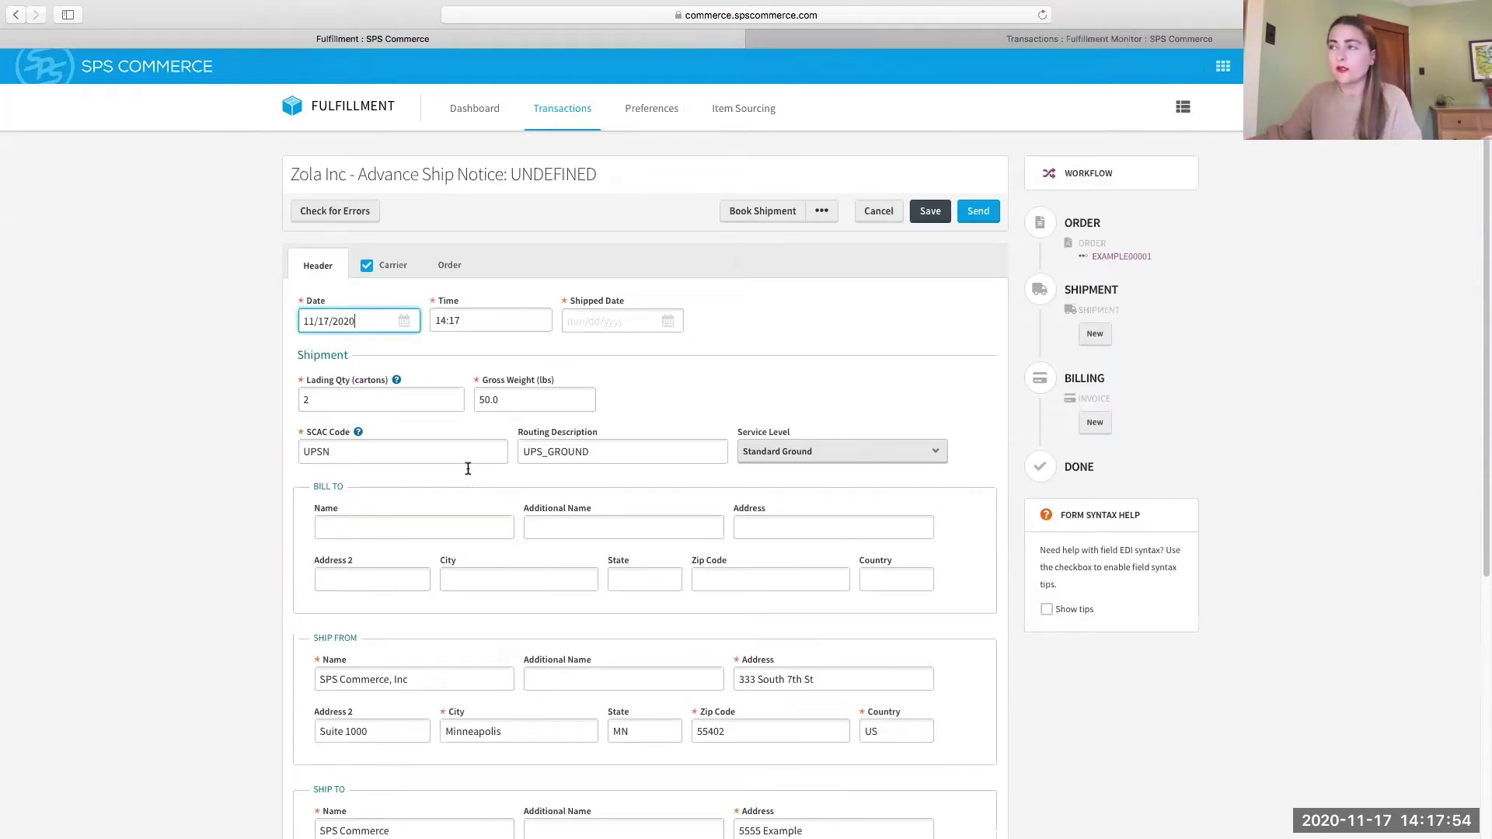
click(622, 320)
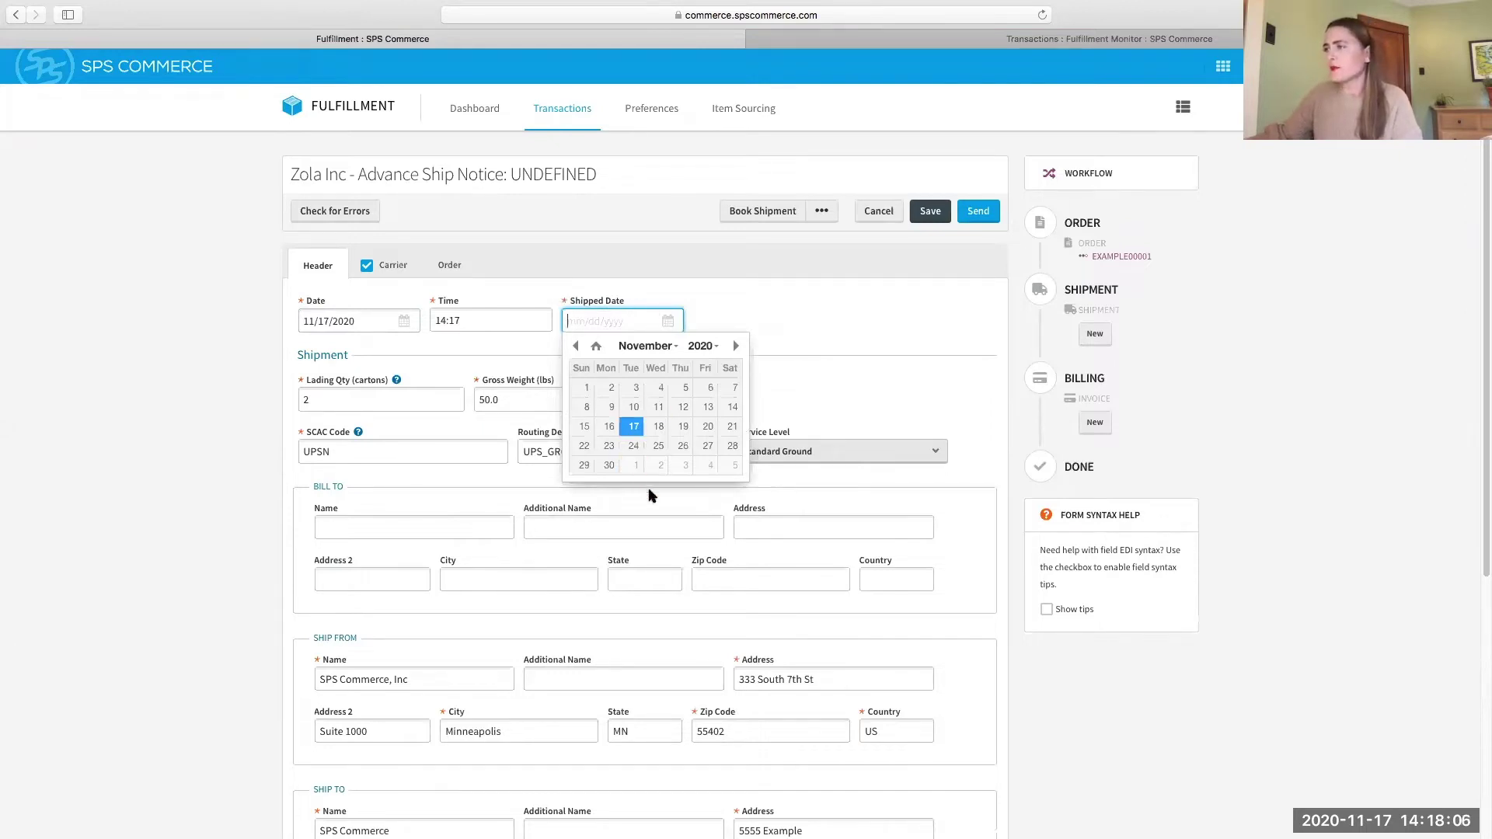
click(699, 449)
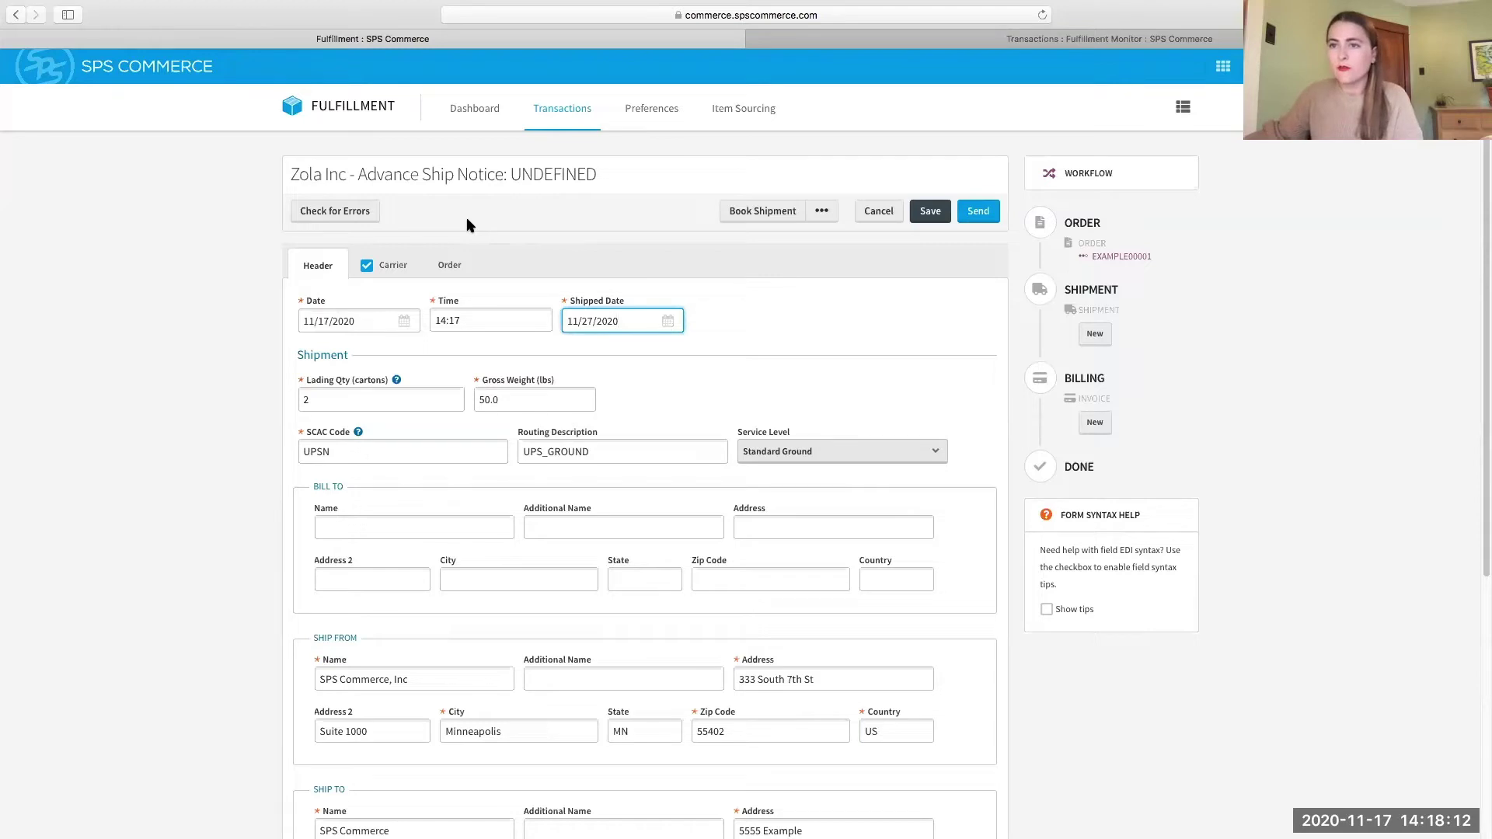
- Review the carrier, confirmation type and billing settings of the ship notice
click(395, 268)
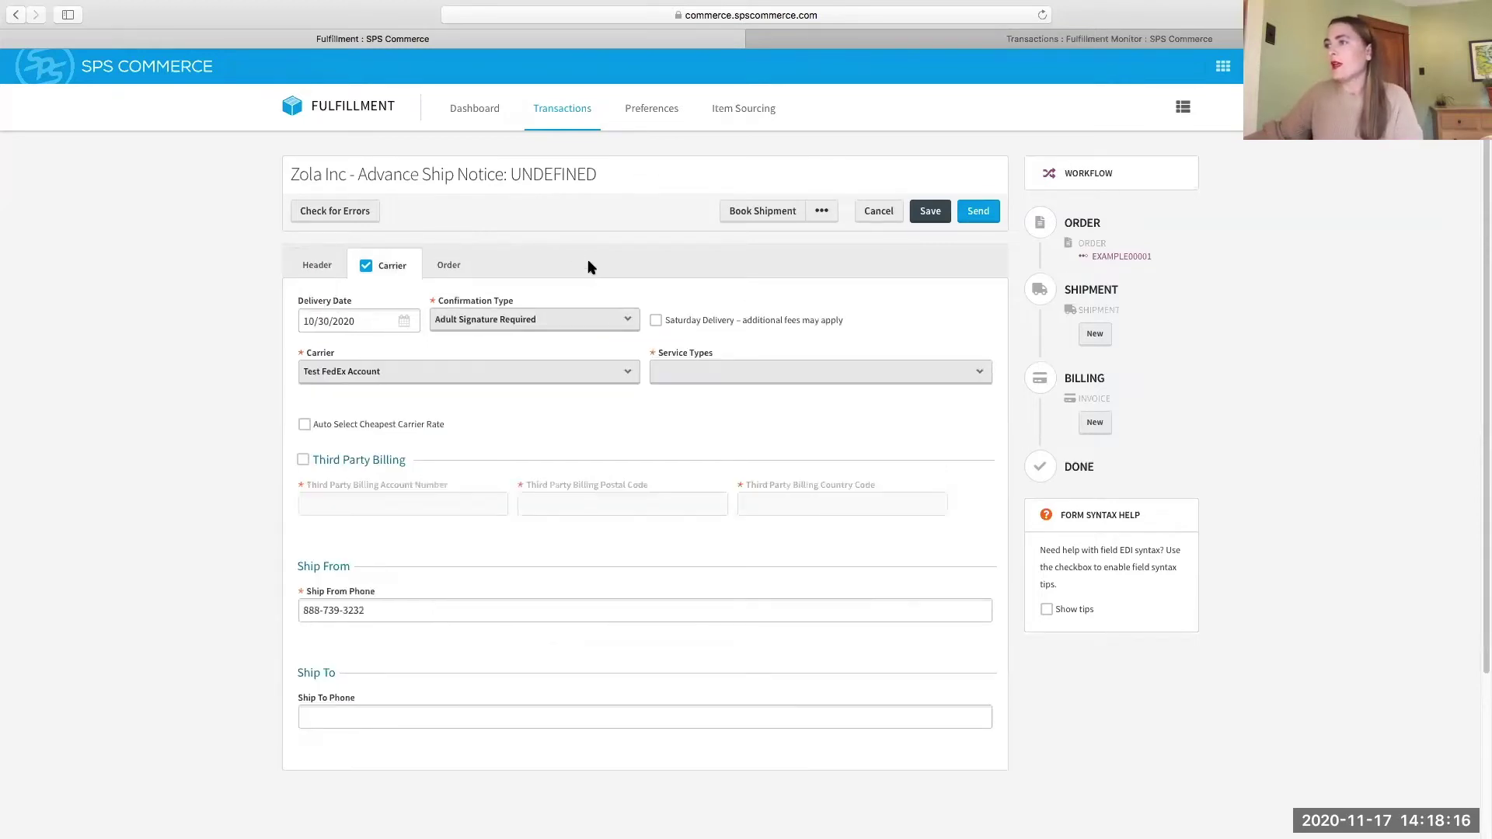
scroll(588, 266, down, 1)
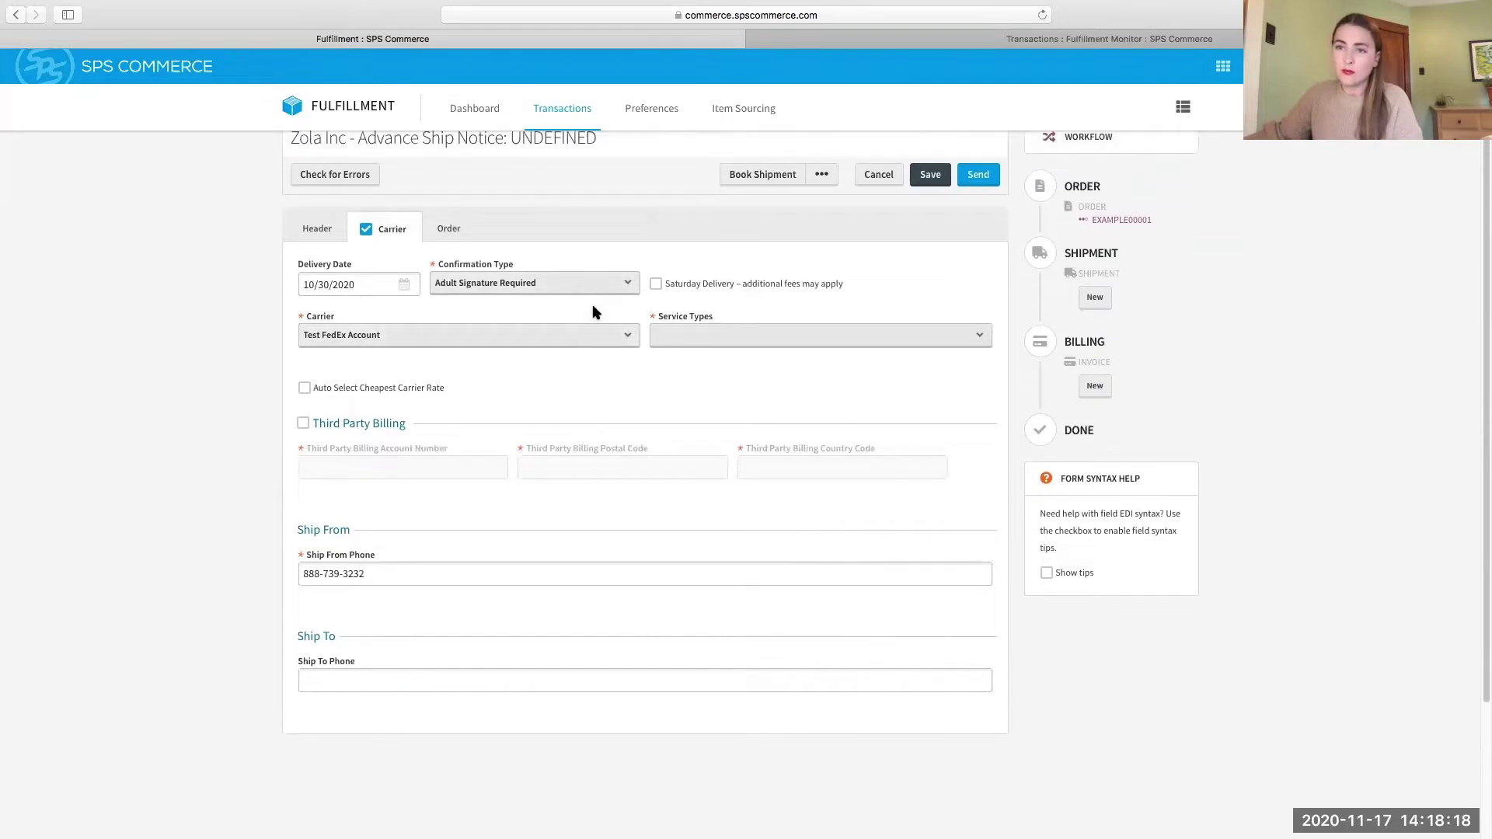
scroll(596, 311, up, 1)
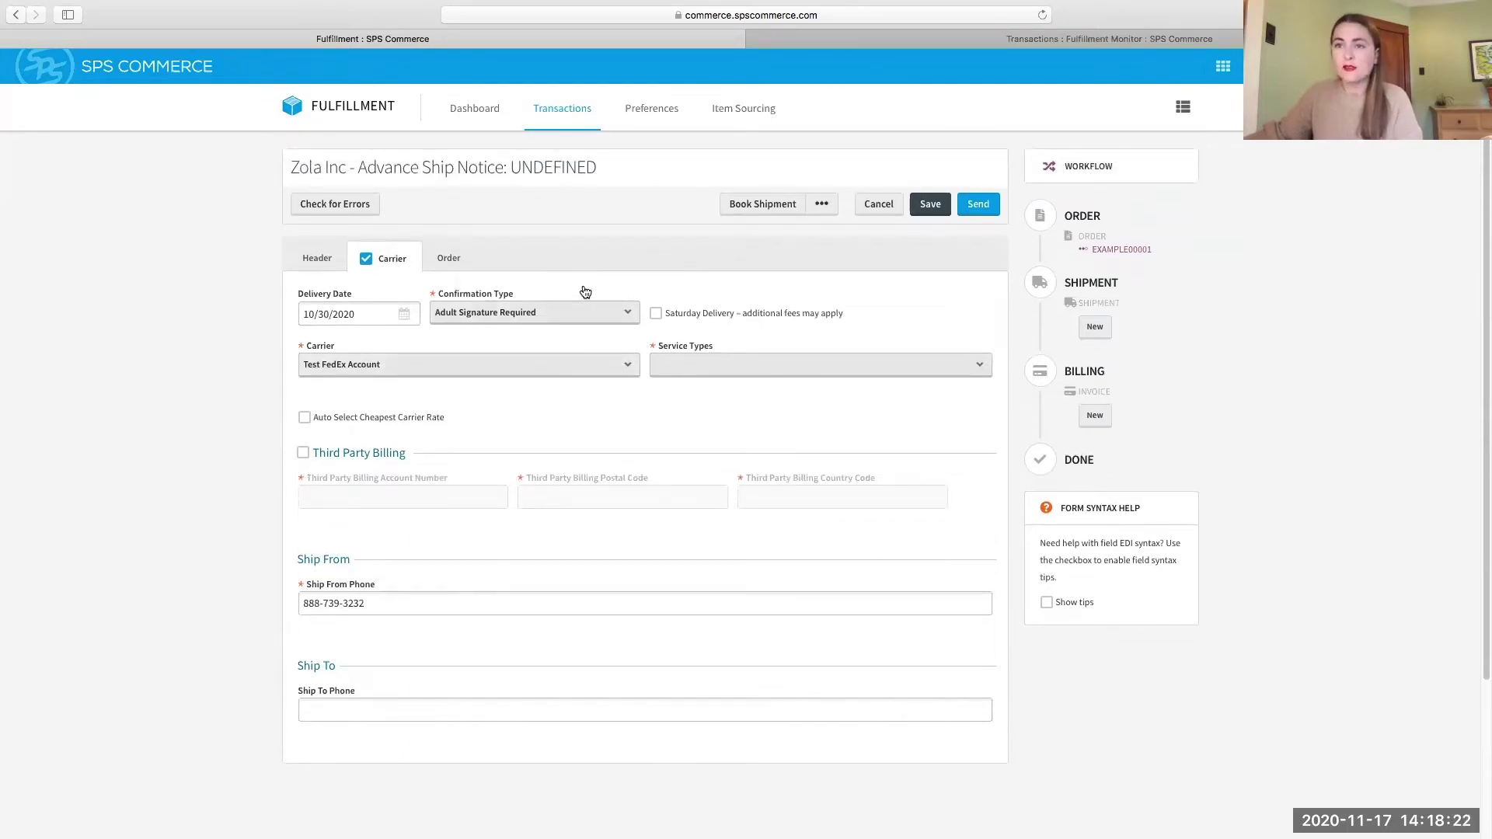
scroll(598, 276, up, 1)
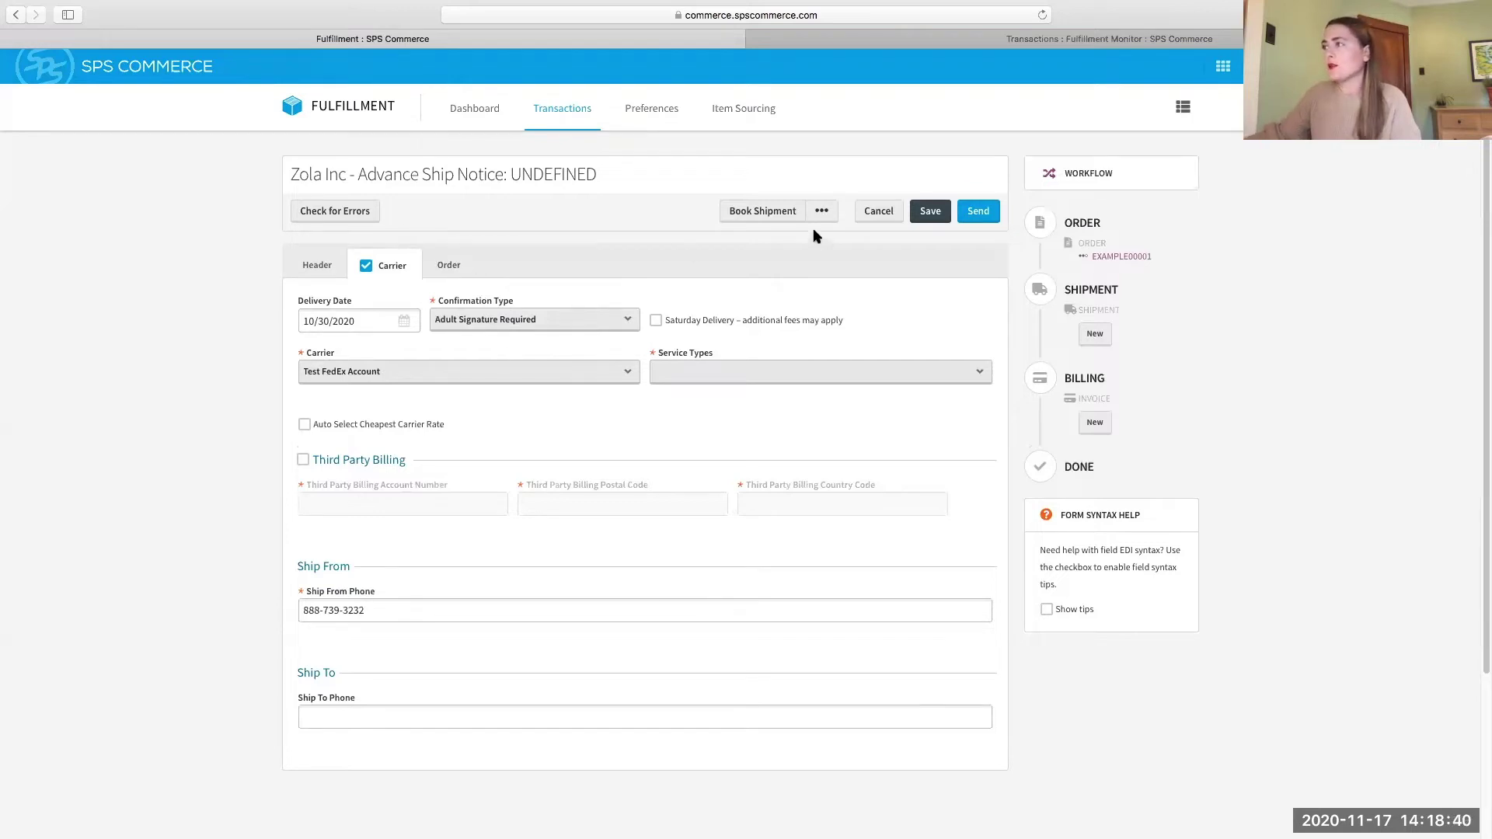
- Add a pack to the ship notice's order and include both purchase order line items in it
click(449, 266)
click(315, 417)
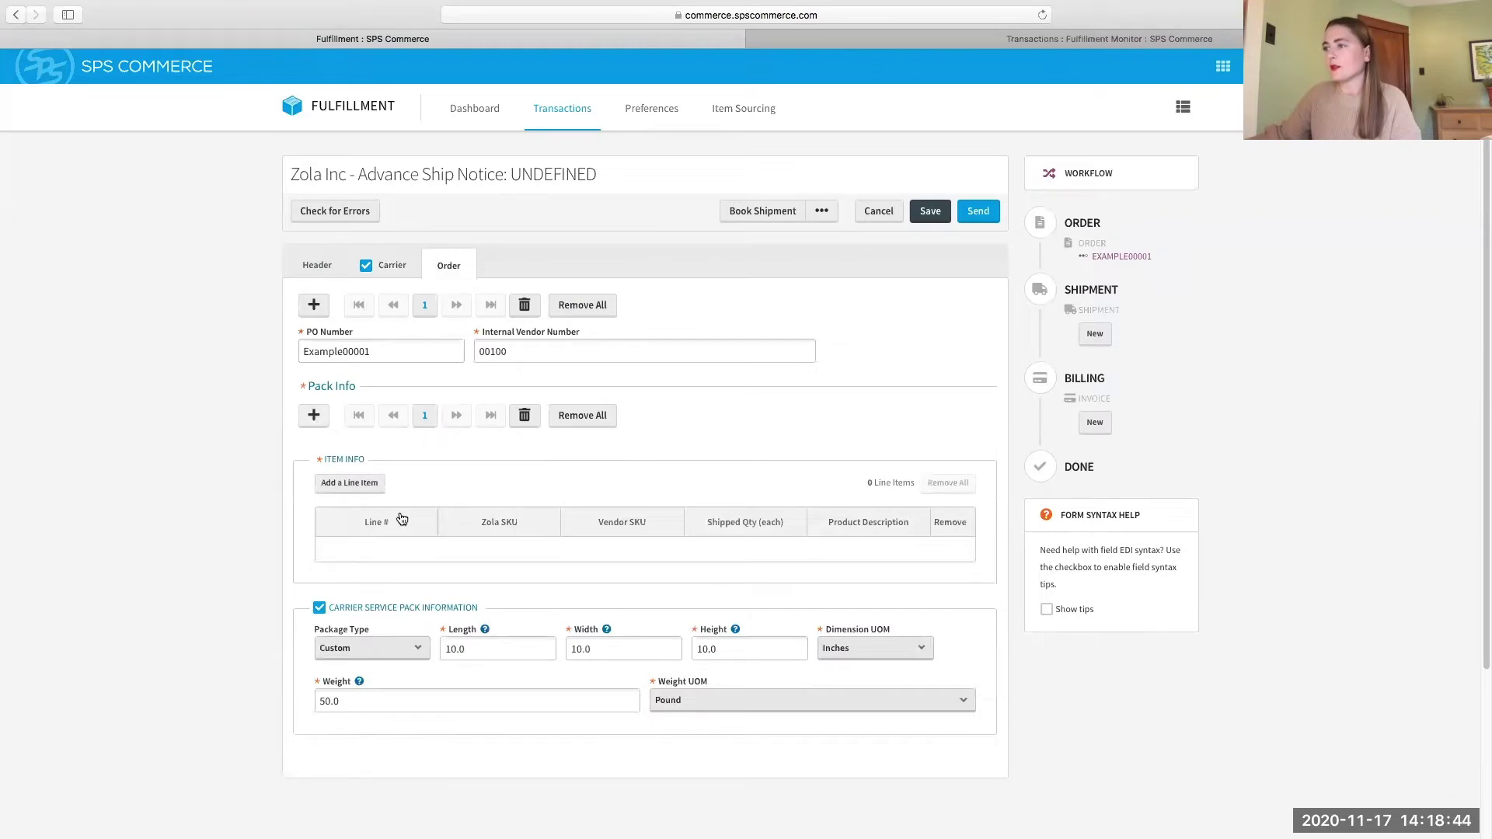
click(352, 483)
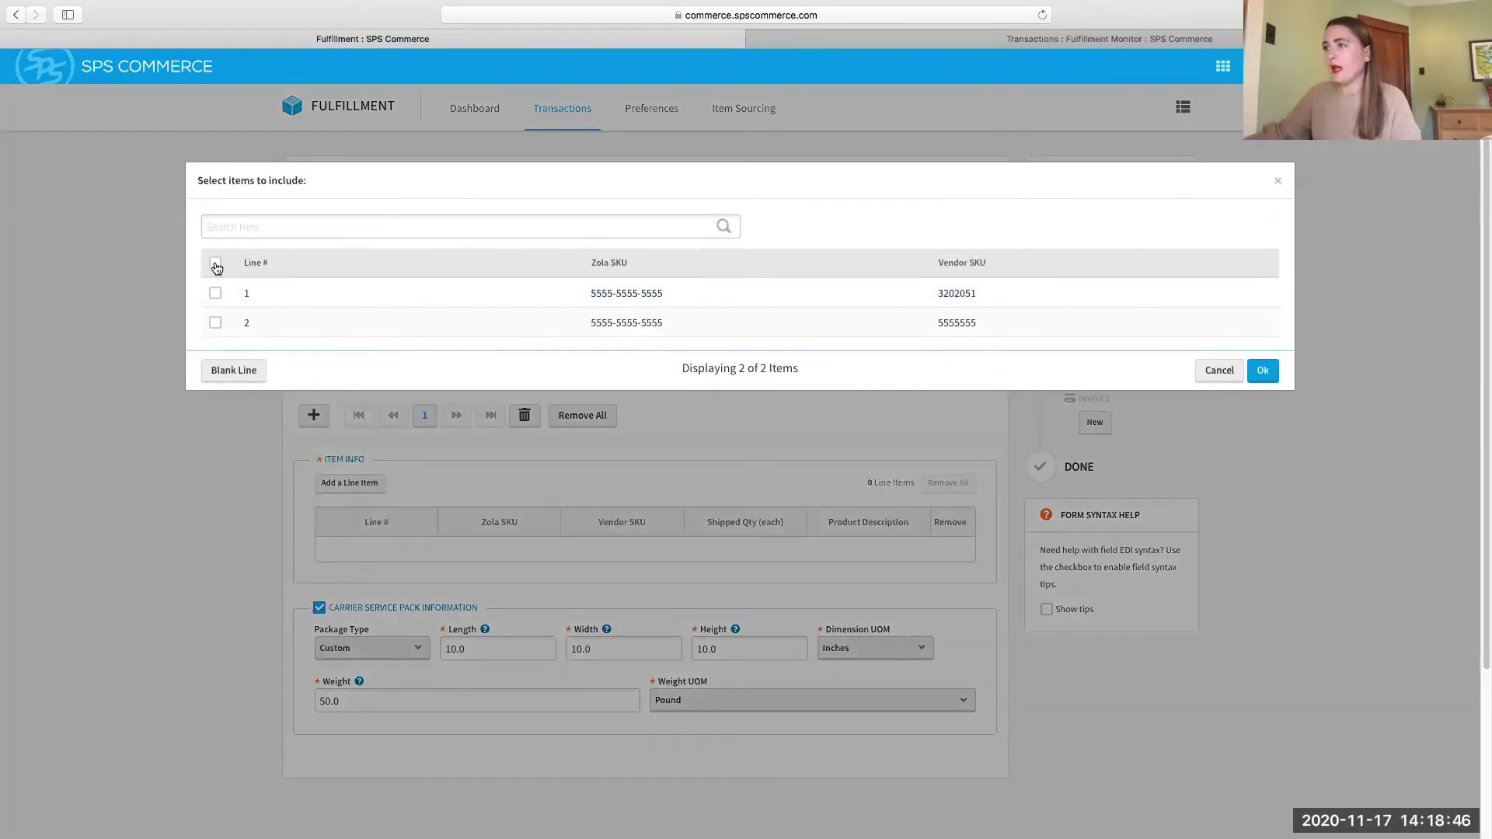
click(217, 267)
click(1263, 371)
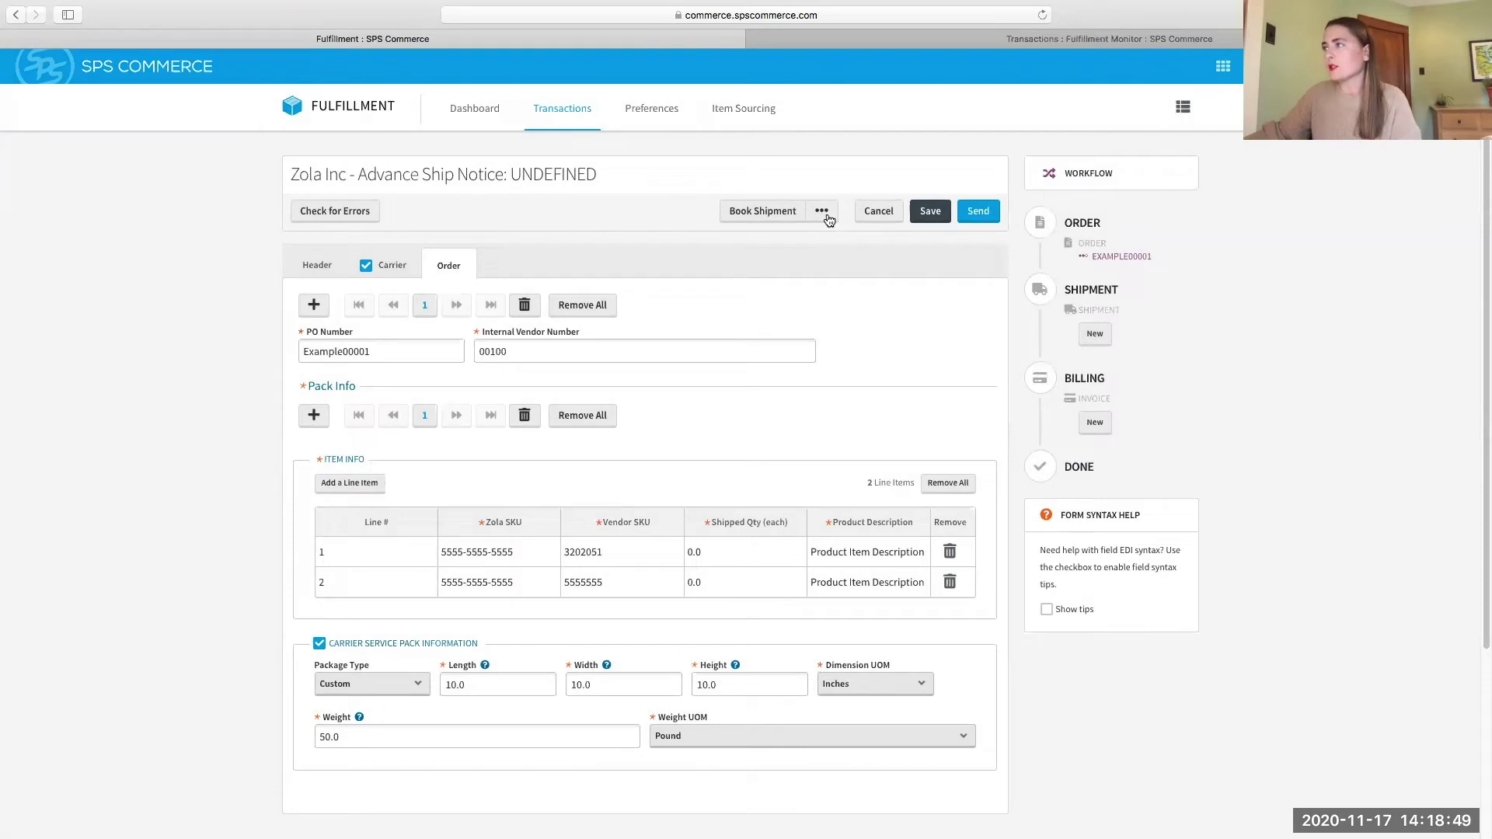
- Shop shipping rates and choose the FedEx Express Saver rate with FedEx Pak packaging at 8.75 USD
click(821, 210)
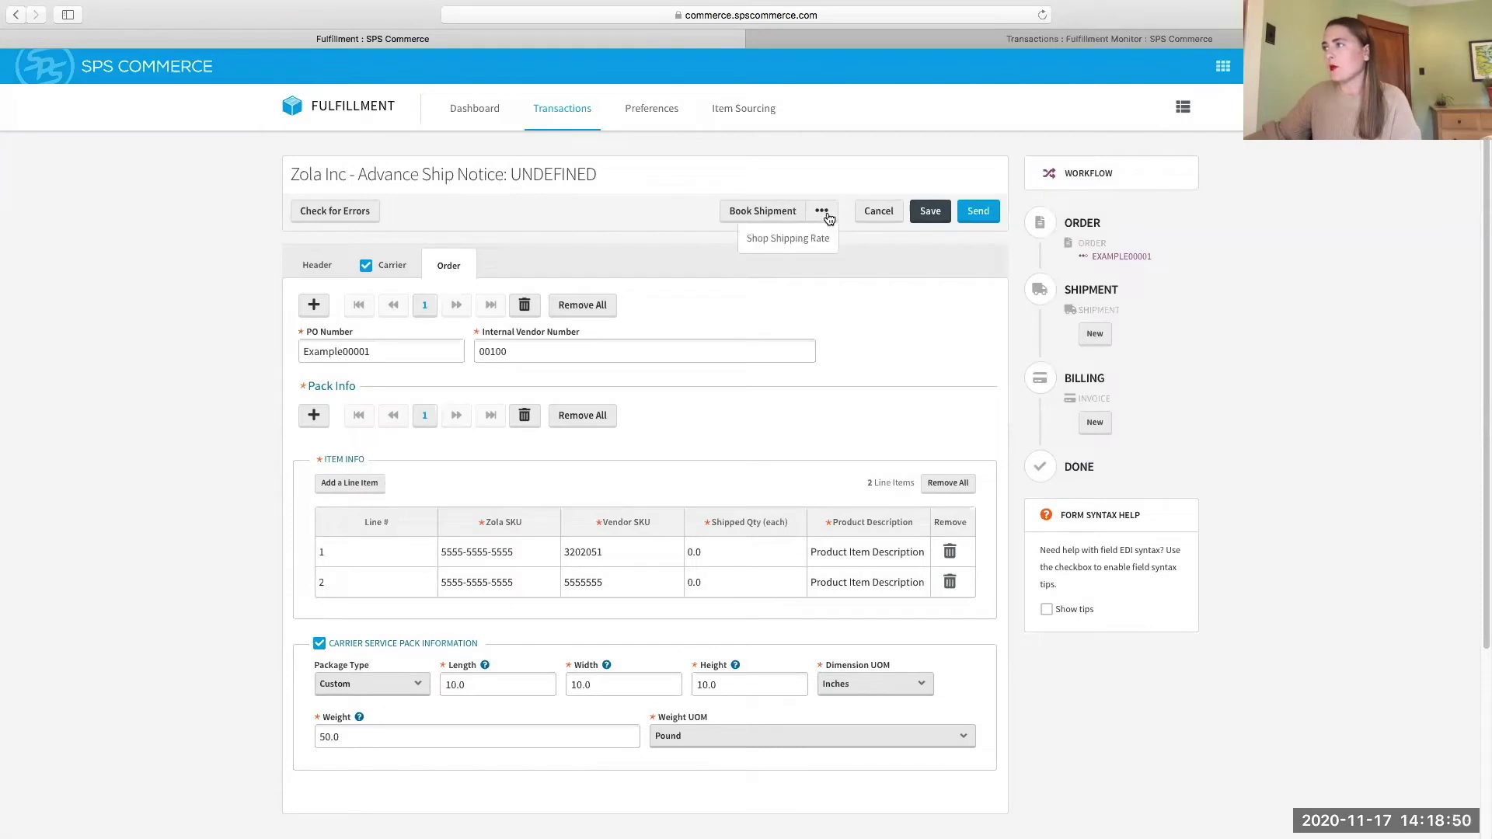
click(788, 240)
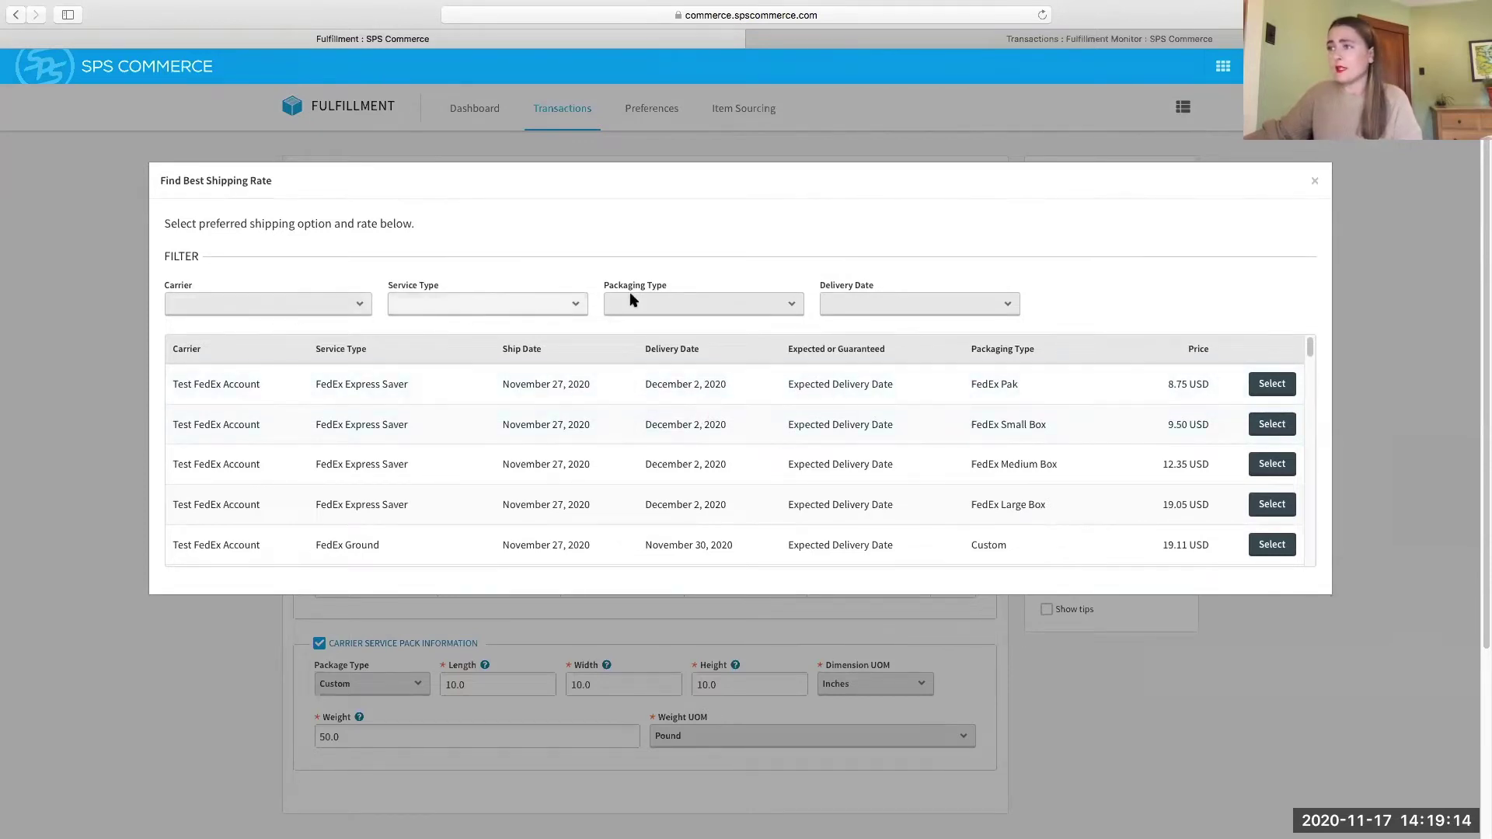
click(1271, 384)
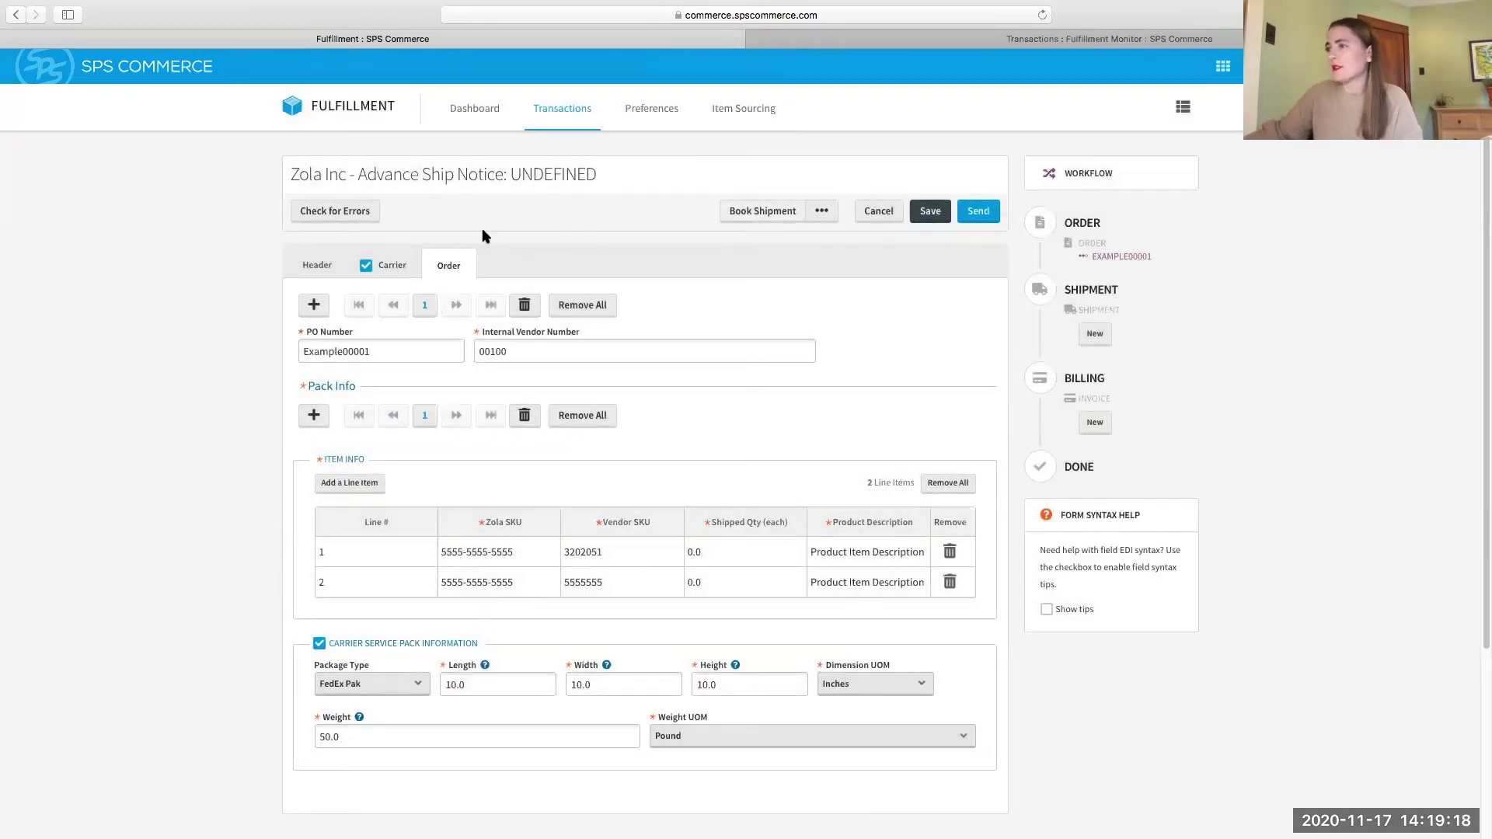
- Book the shipment, view its carrier label for printing, and close the label preview
click(785, 210)
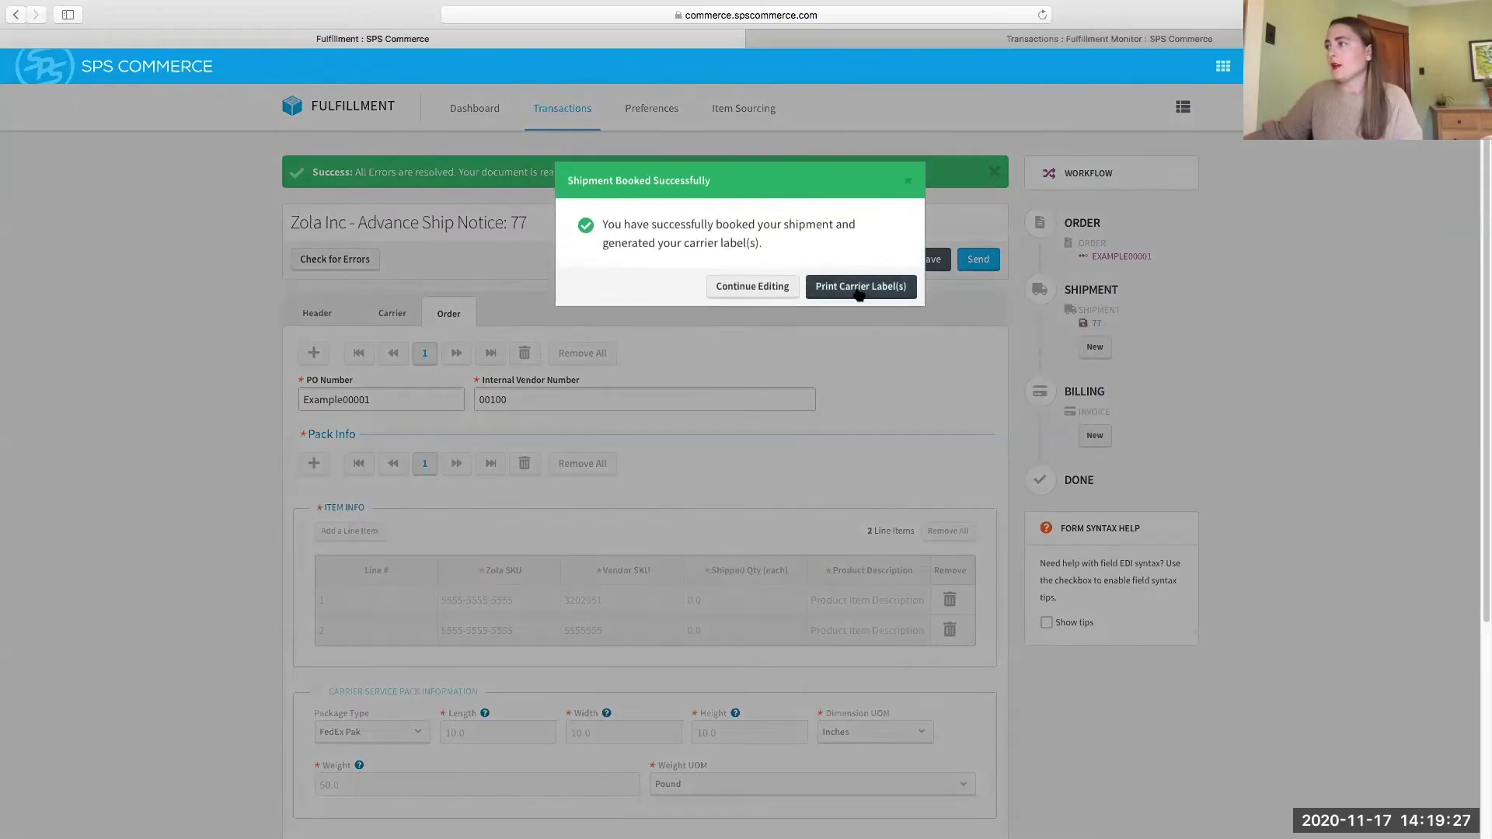
click(860, 287)
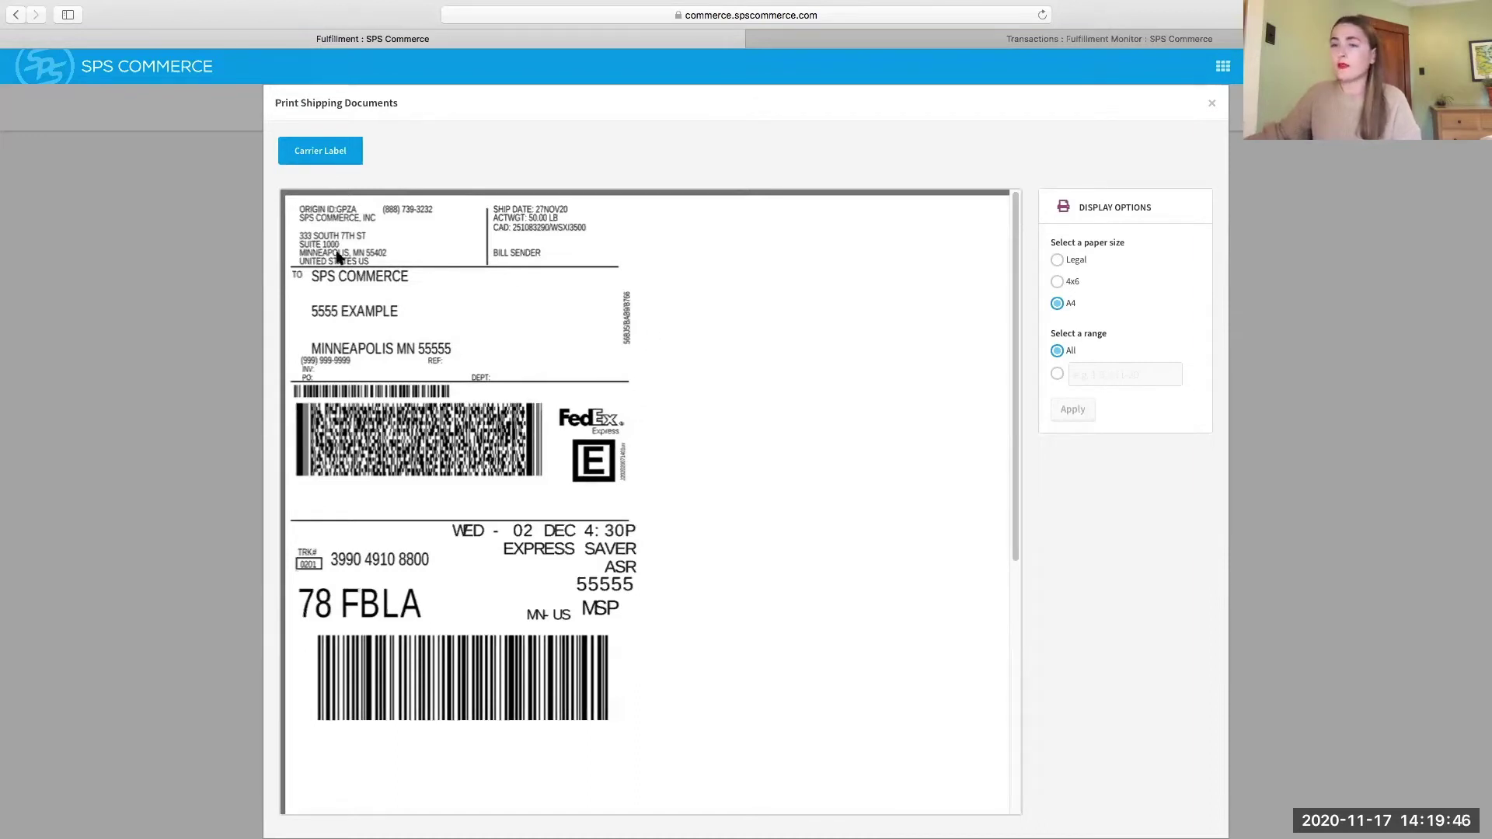
click(1212, 105)
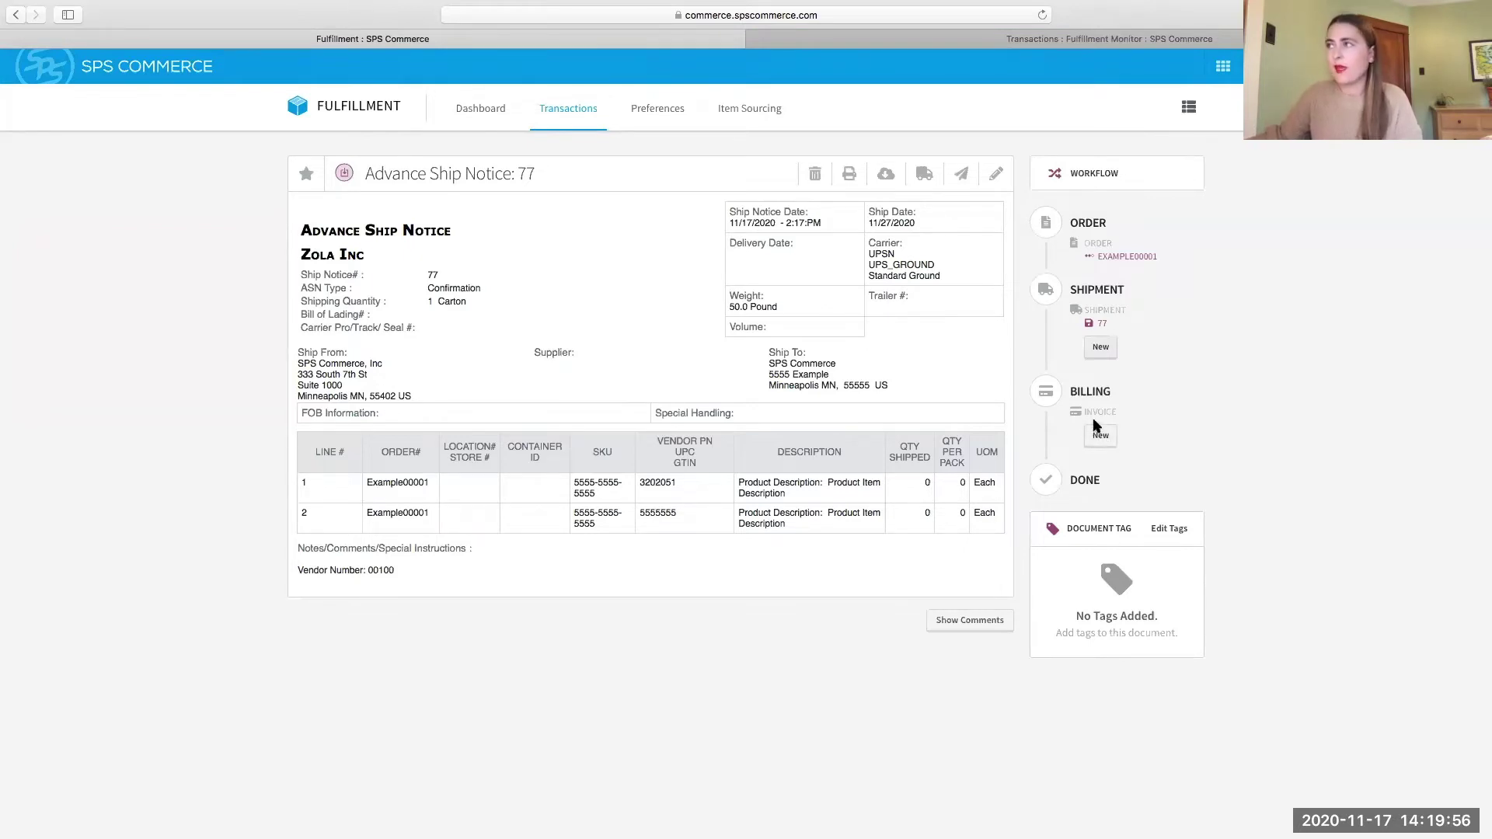
- Apply the saved search "Zola open orders" to the full list of transactions
click(565, 112)
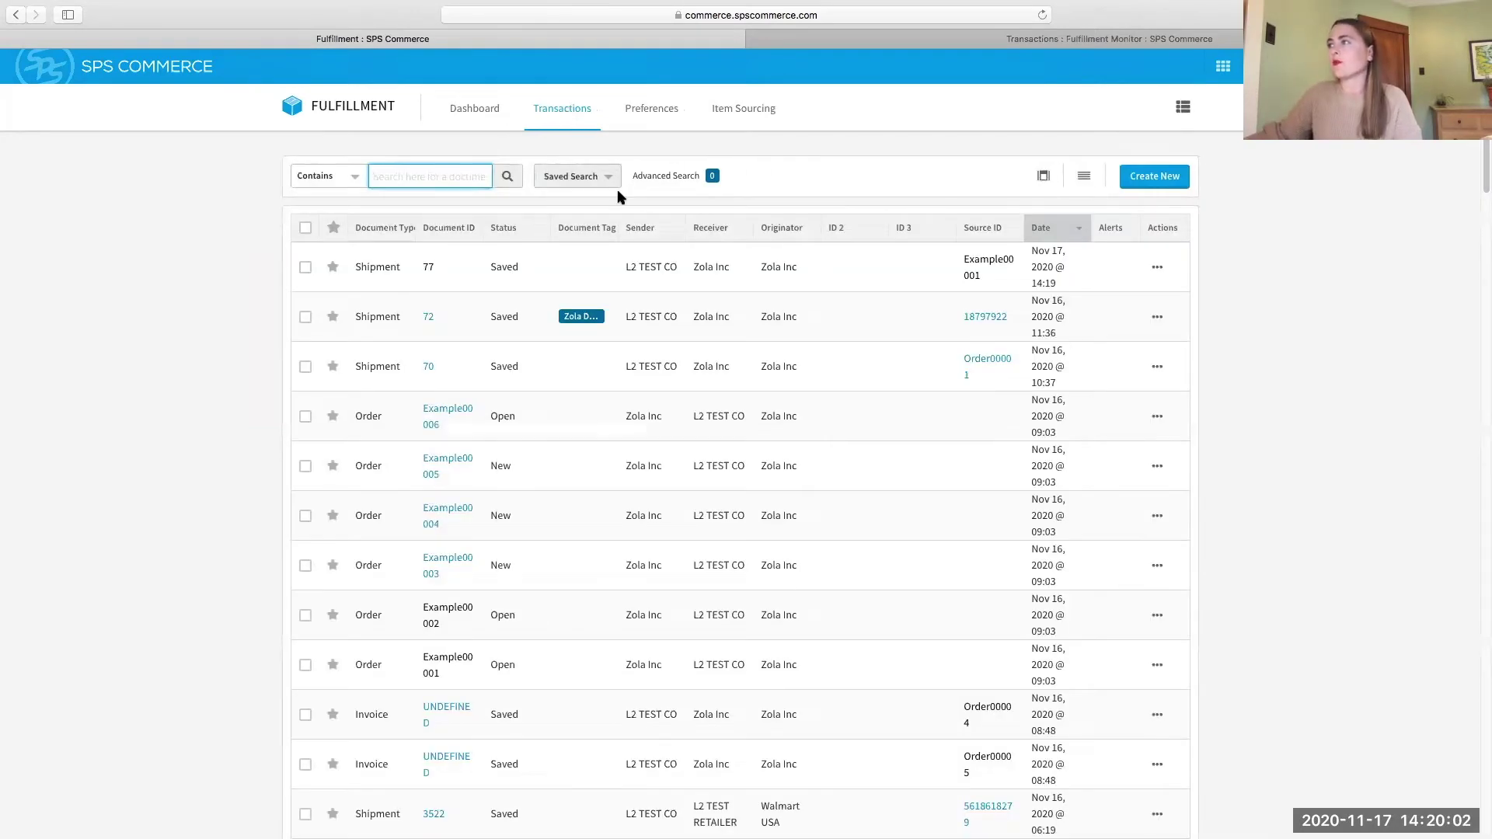
click(582, 184)
scroll(614, 333, down, 10)
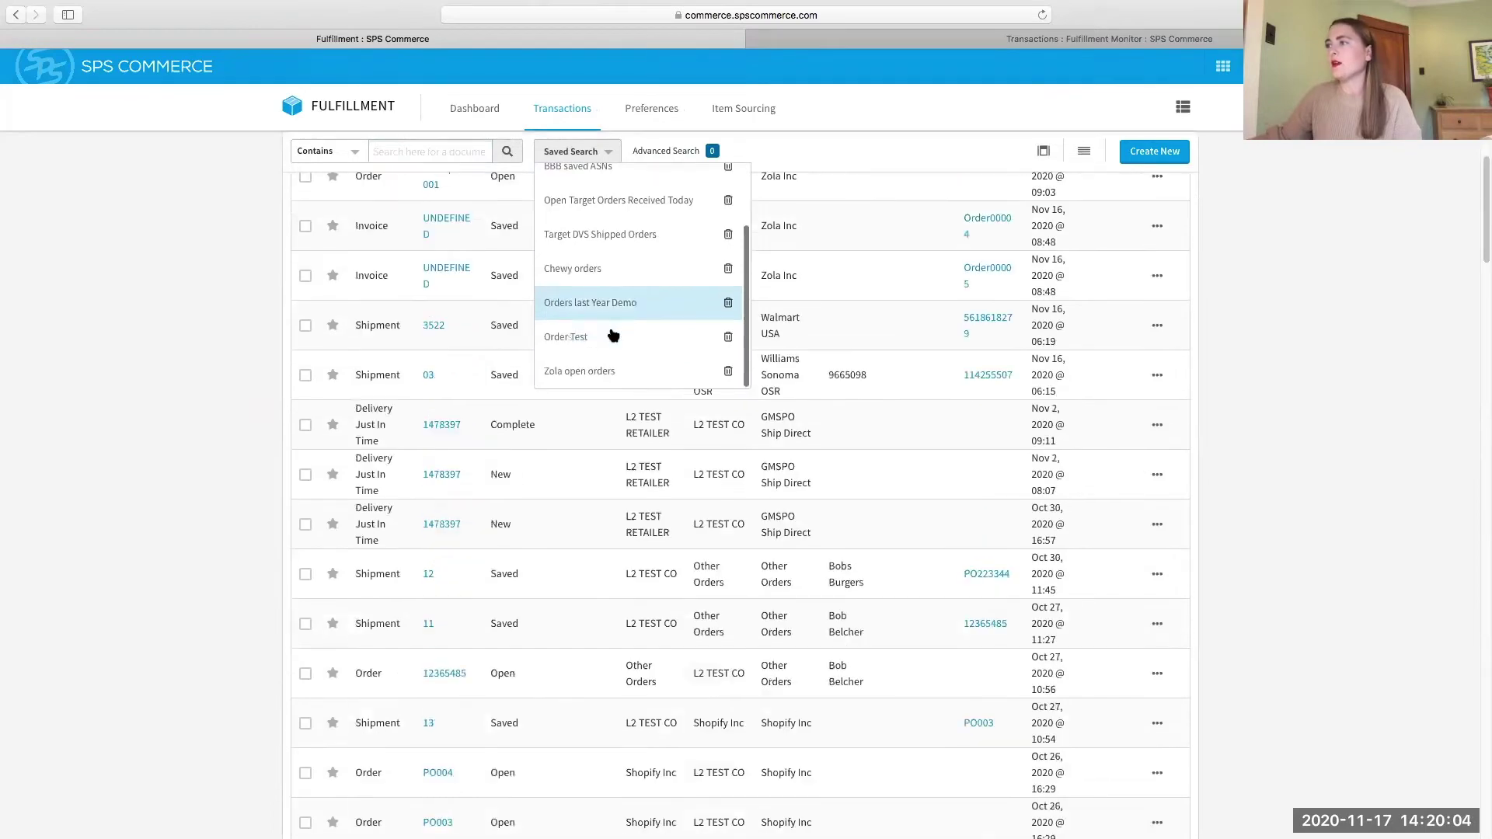
click(600, 372)
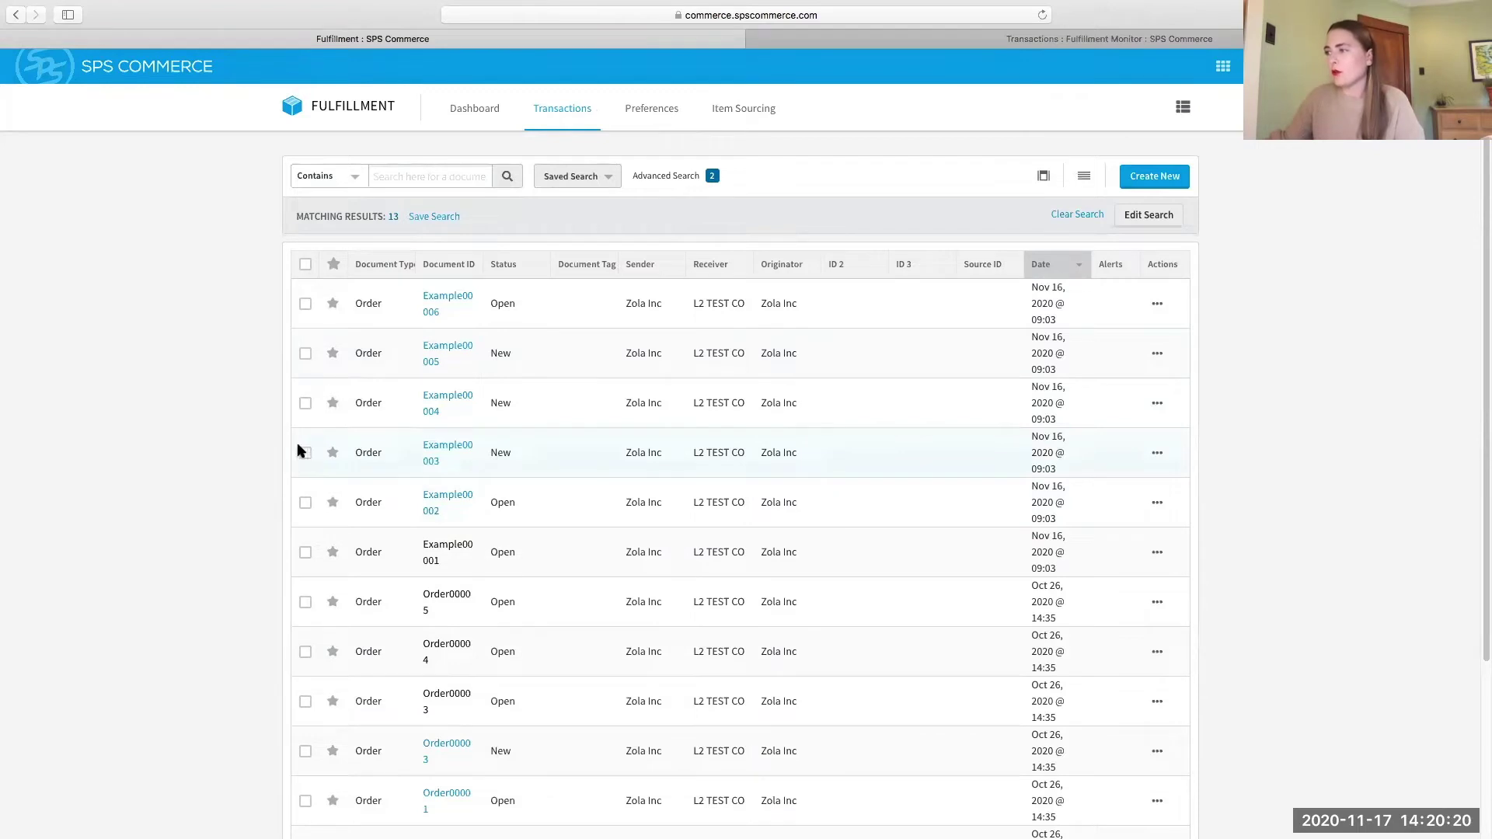
- Create Quick Entry invoices for Zola Inc from the last two listed orders dated Nov 16, 2020
click(306, 553)
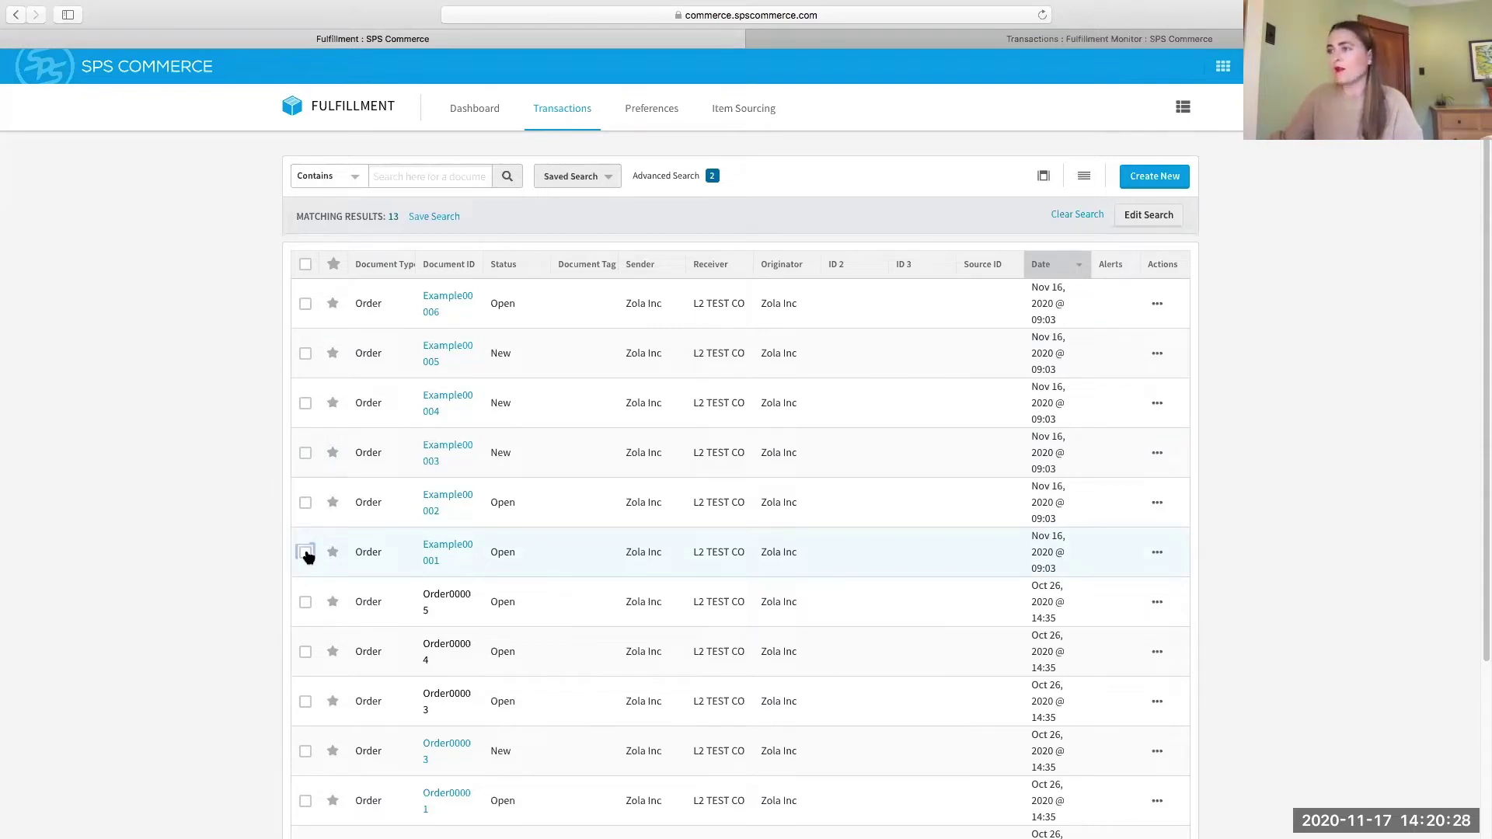
click(306, 503)
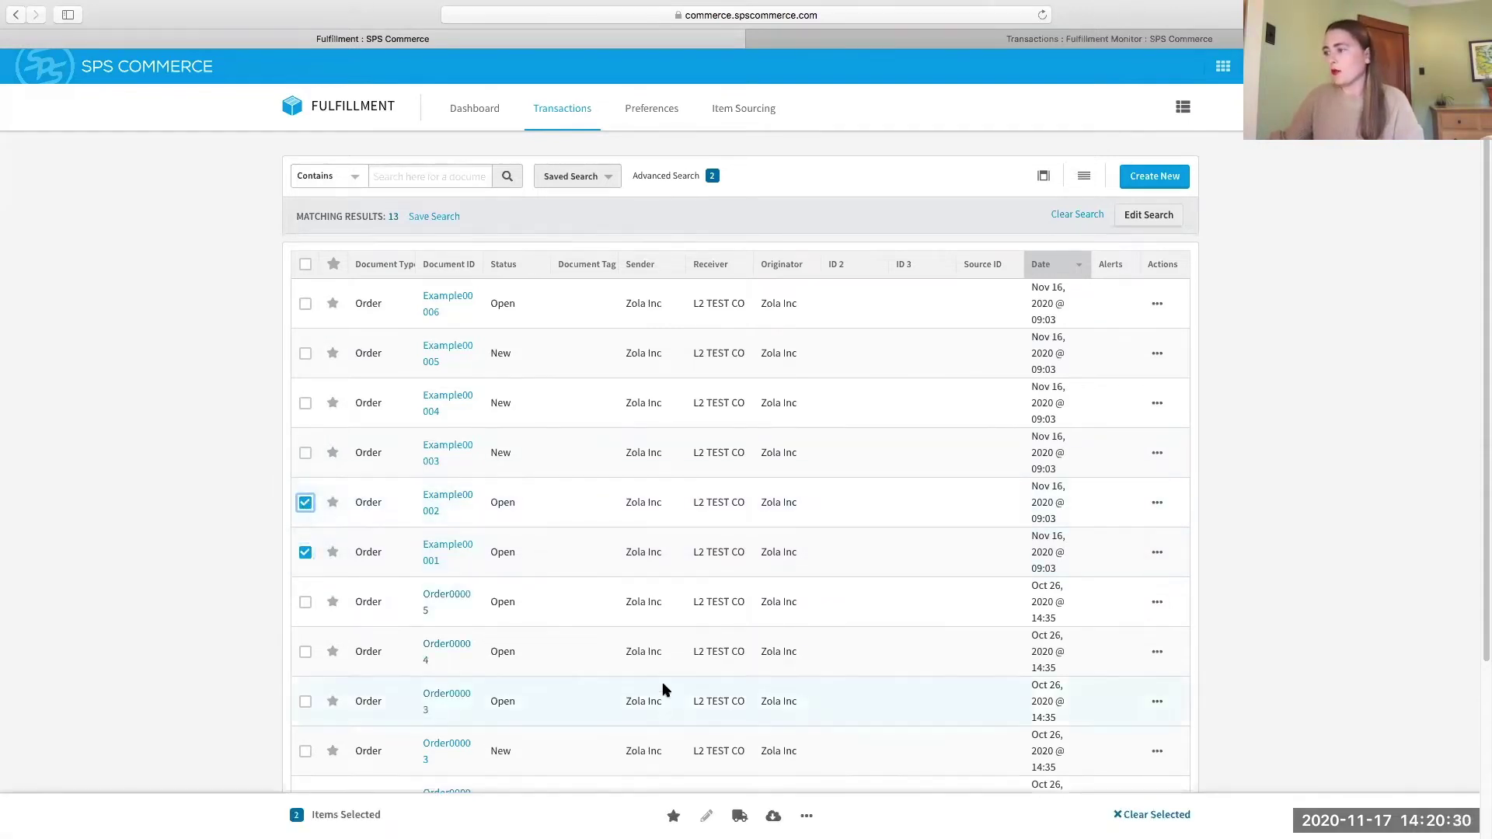
click(807, 816)
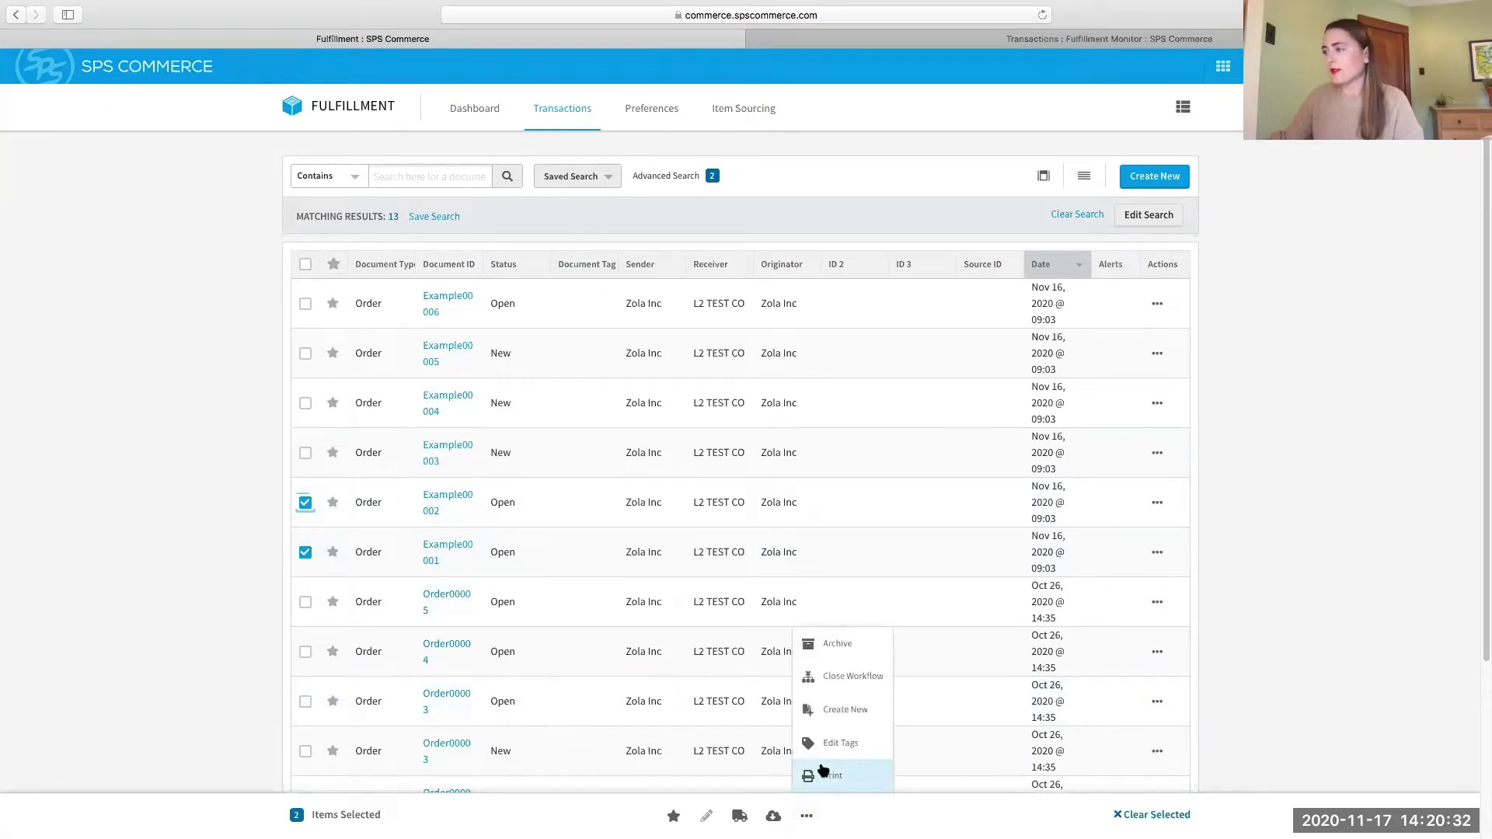
click(835, 709)
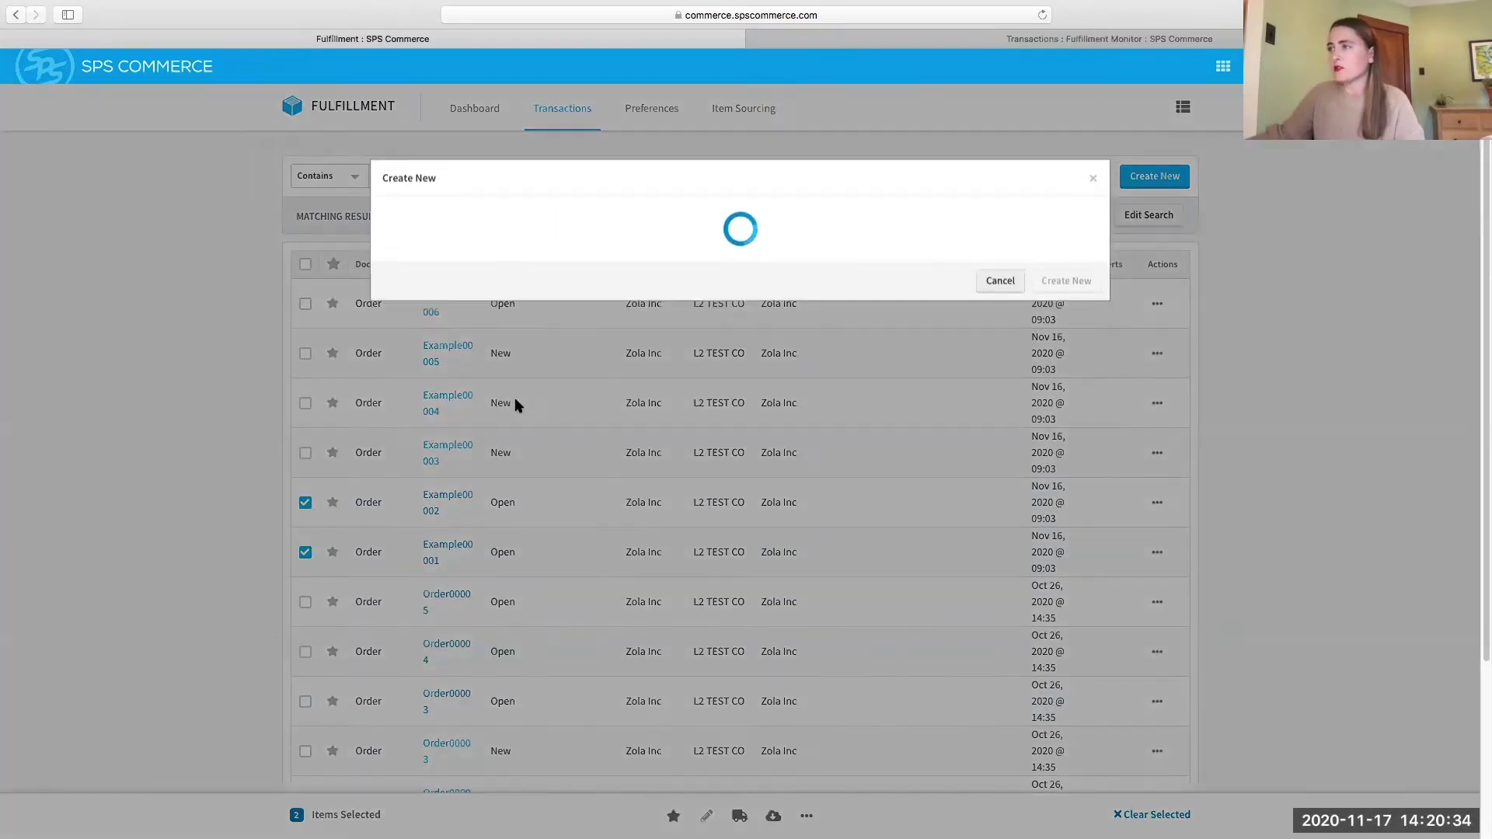
click(440, 305)
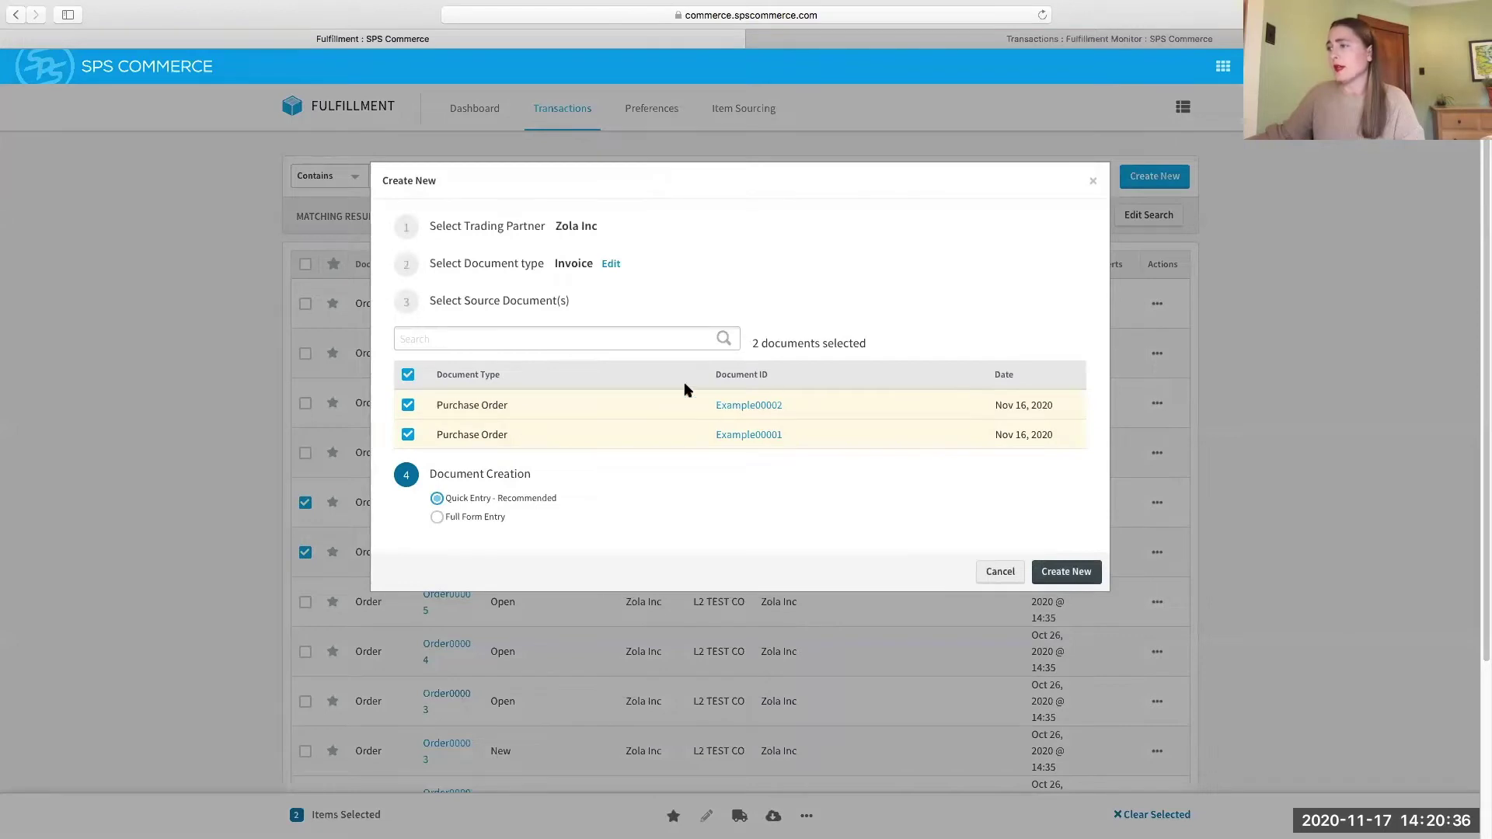
click(1072, 575)
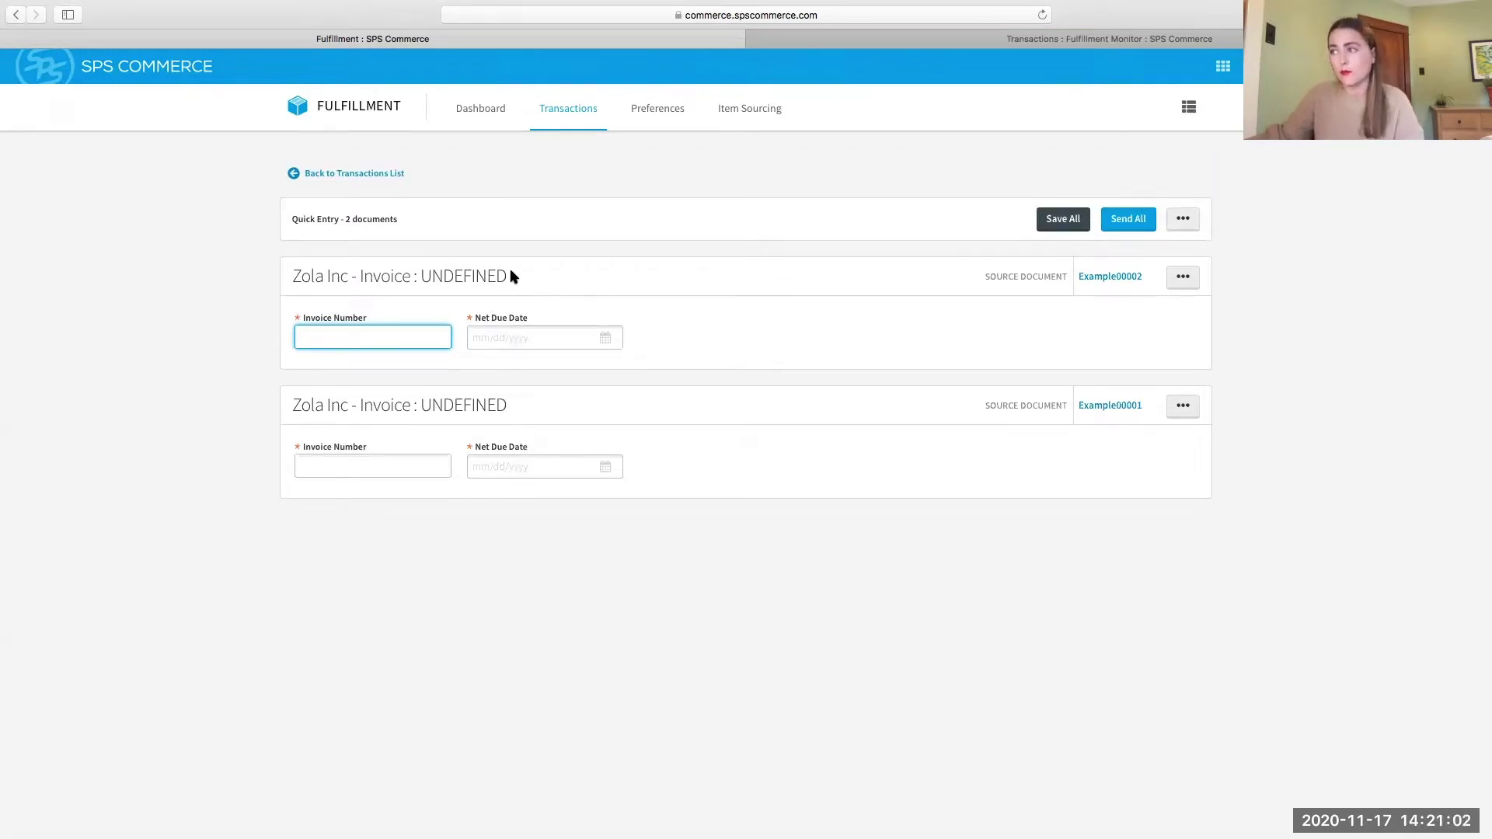
- Set the first invoice's net due date to 12/09/2020 and copy that date to the other invoice
click(603, 336)
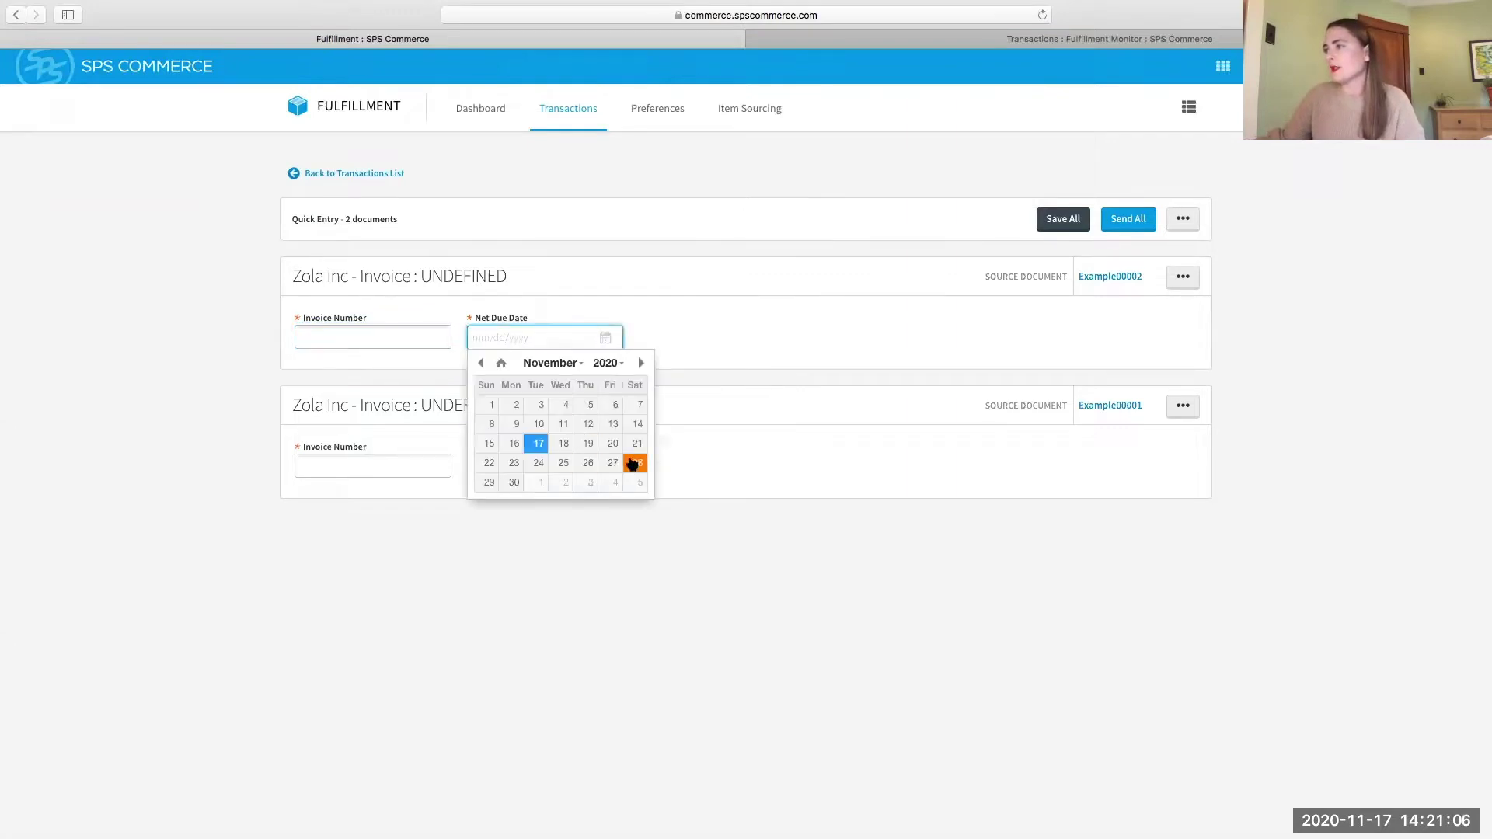
click(642, 363)
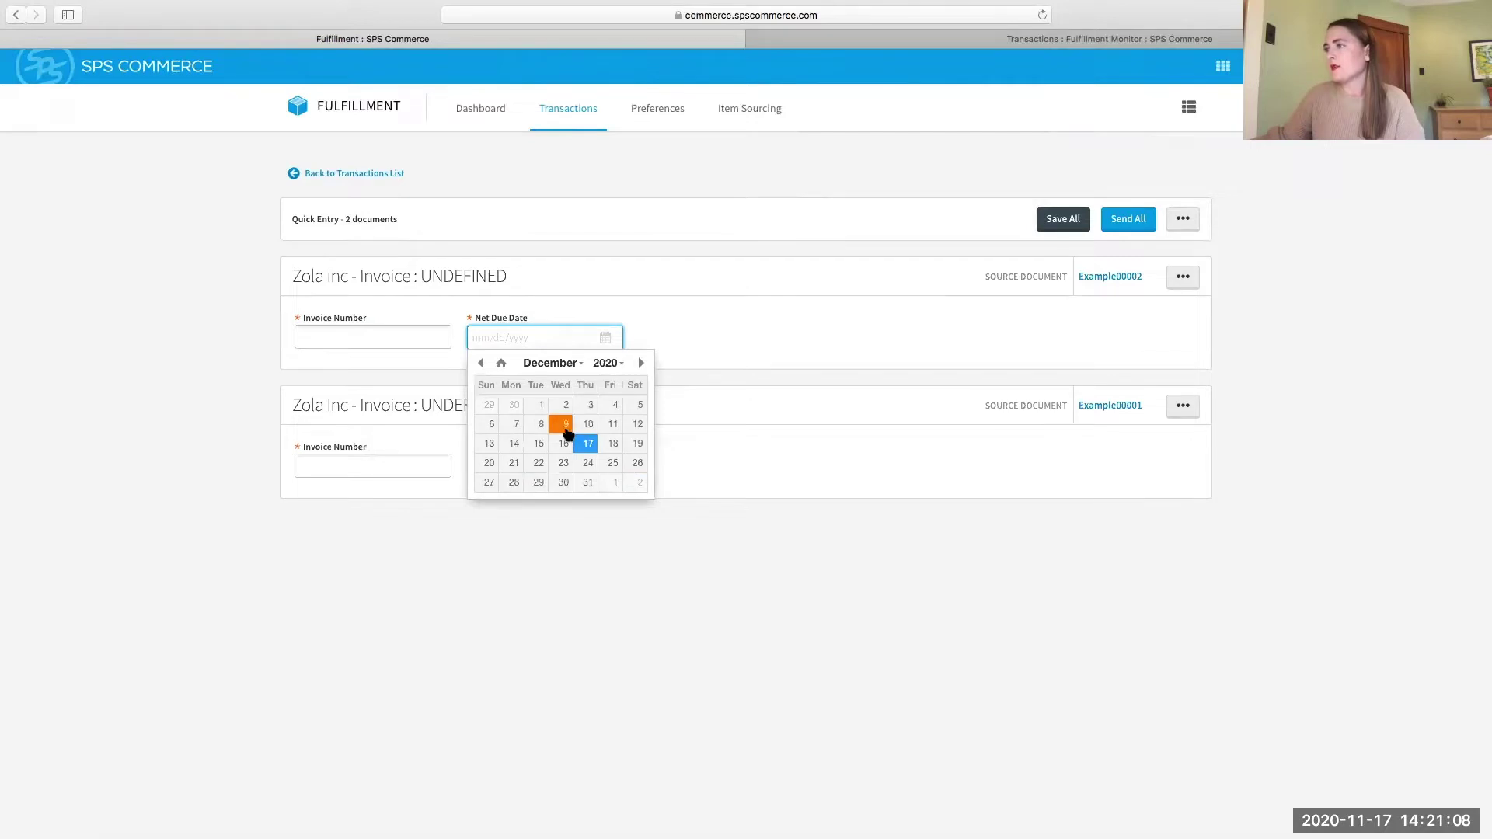
click(565, 424)
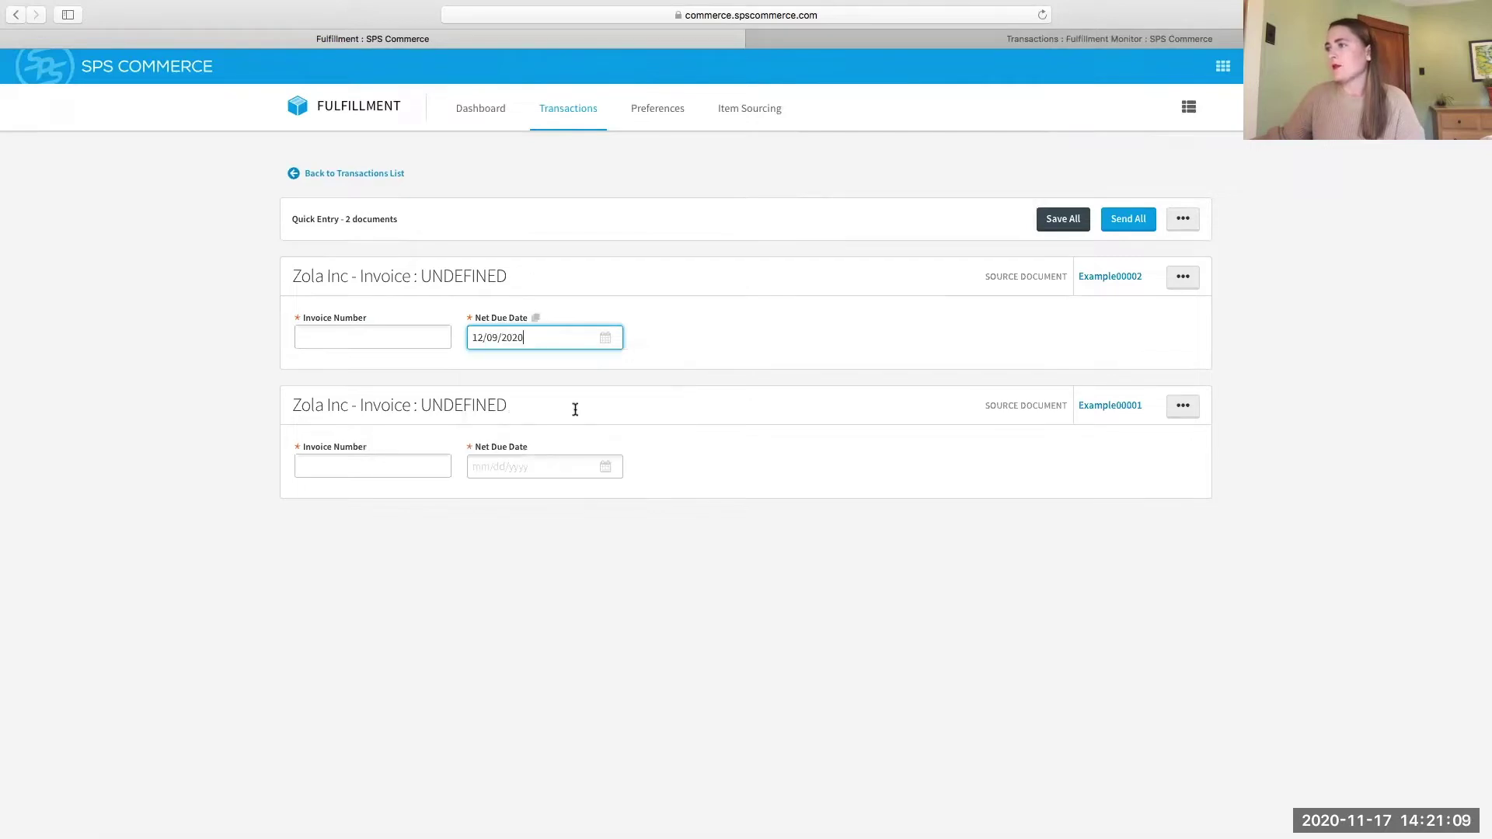
click(535, 318)
- Enter invoice number 1236 for the first invoice and 65489 for the second
click(359, 337)
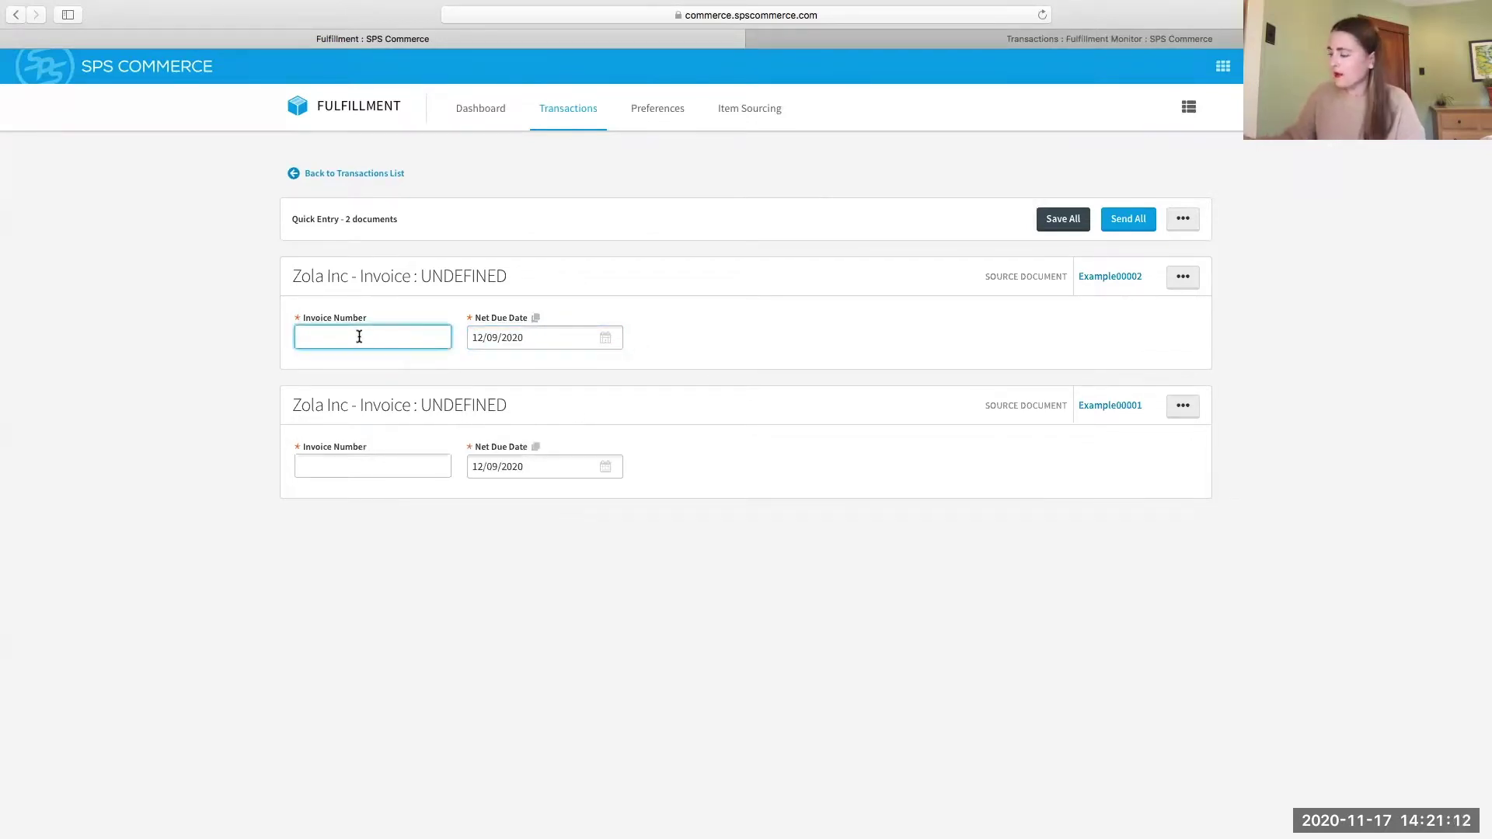
text(123)
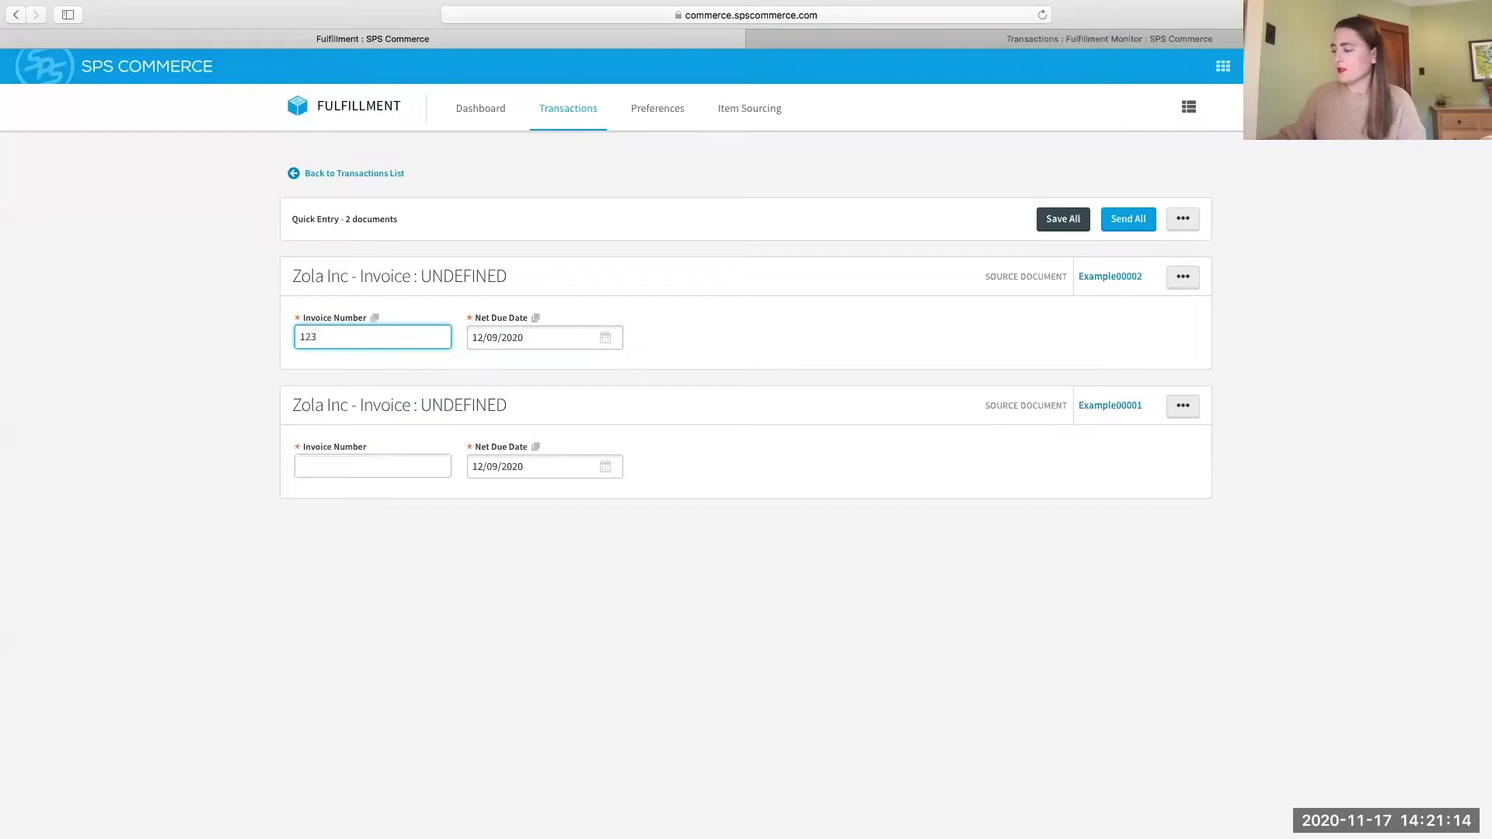
text(6)
click(337, 464)
text(65489)
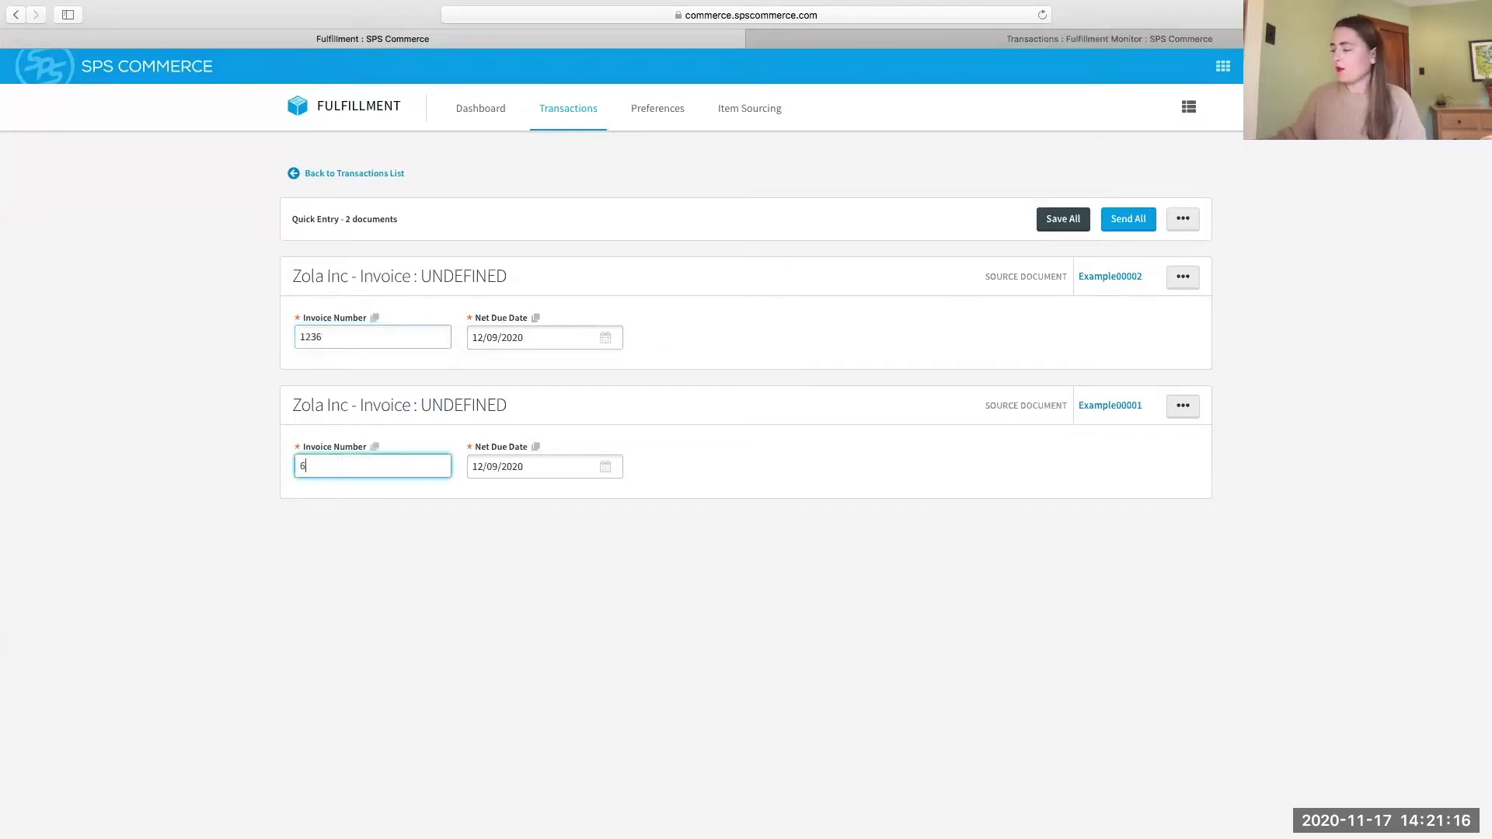